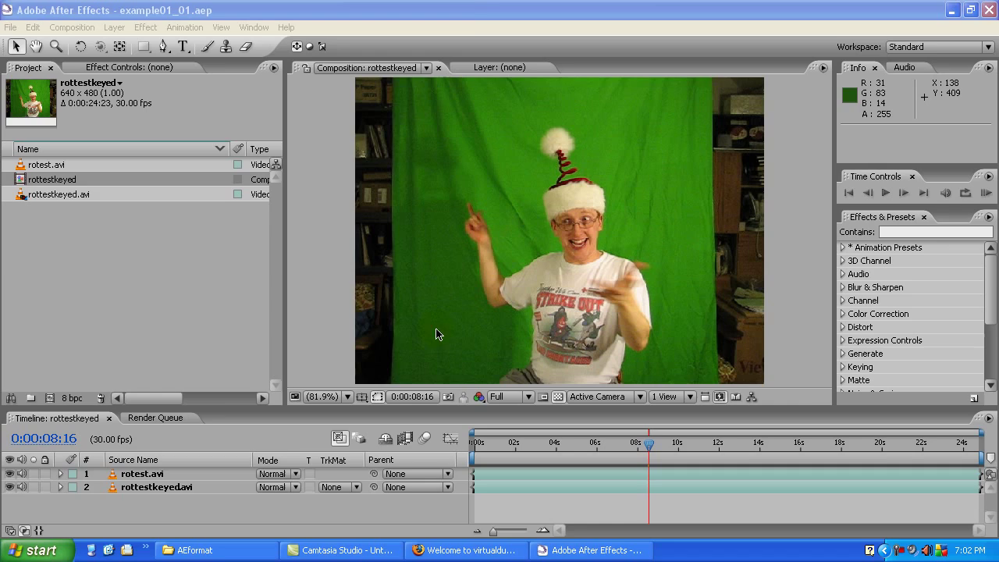
Preview the keyed actor on a transparent background, then start a new Untitled Project
click(569, 76)
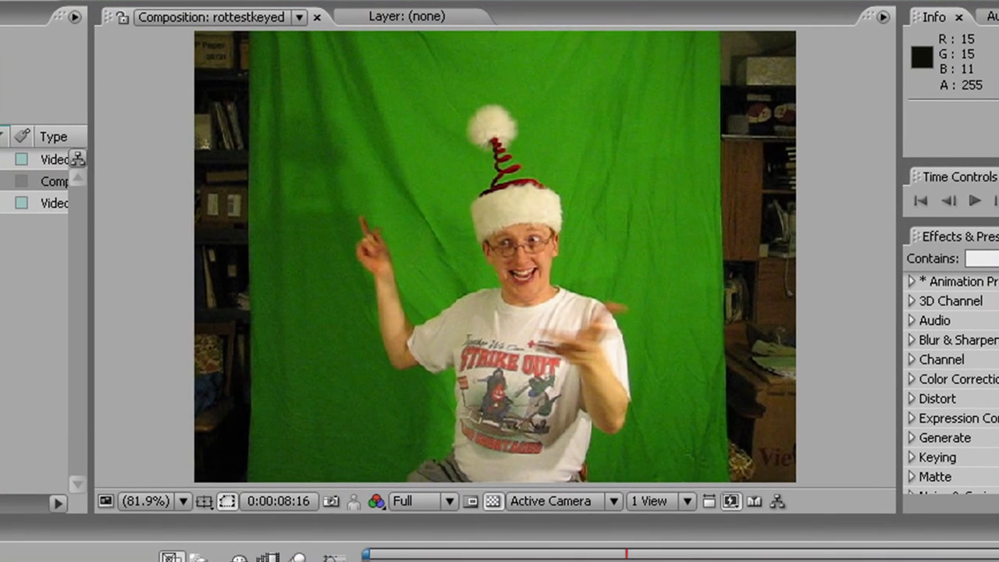
click(434, 46)
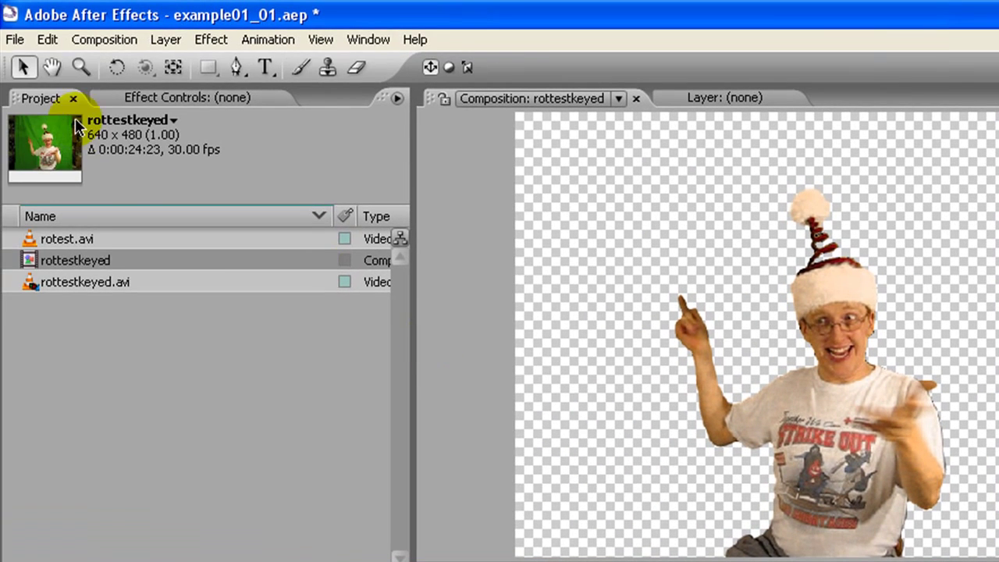
click(11, 36)
mouse_move(161, 61)
click(355, 63)
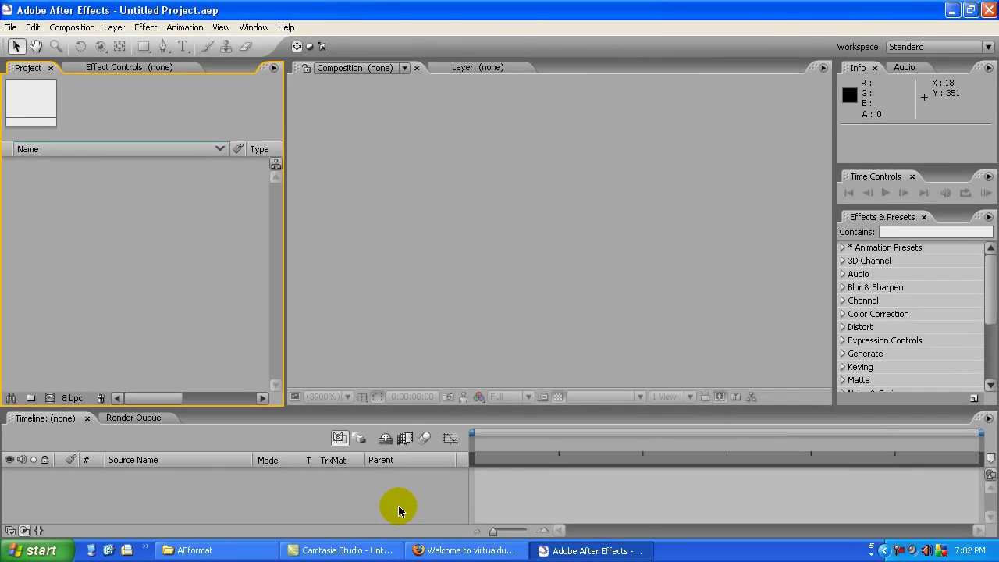
View the virtualdub.org homepage in Firefox, then launch VirtualDub 1.8.7 from the desktop
click(484, 551)
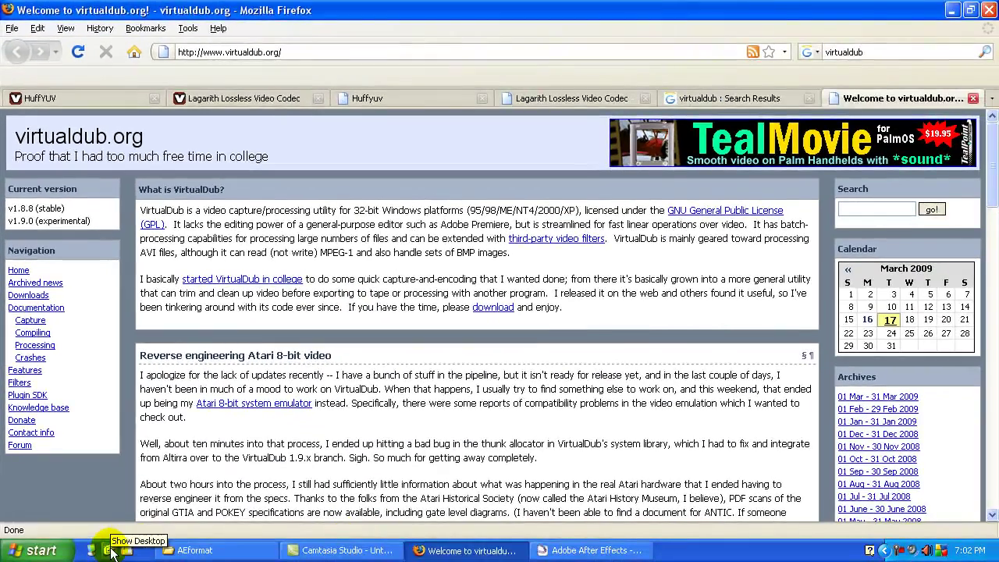
click(126, 551)
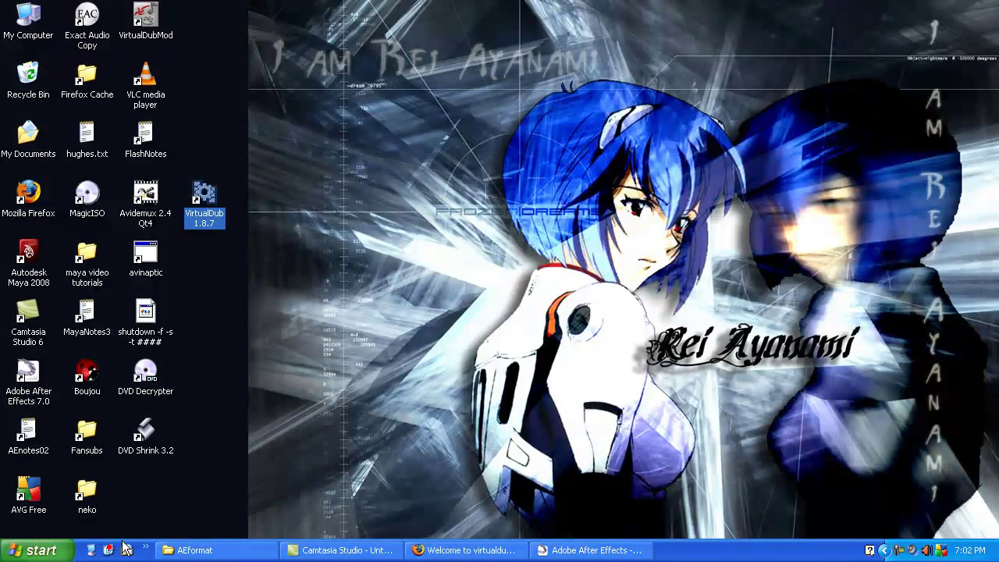
double_click(206, 220)
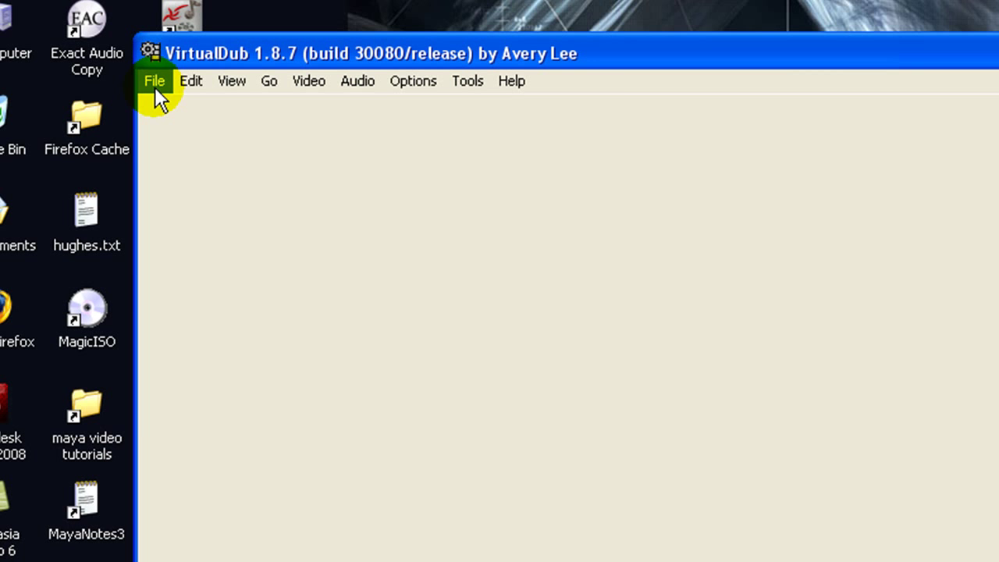
Open testpointless 001.avi in VirtualDub and scrub to frame 132 to see the actor
click(129, 55)
click(164, 107)
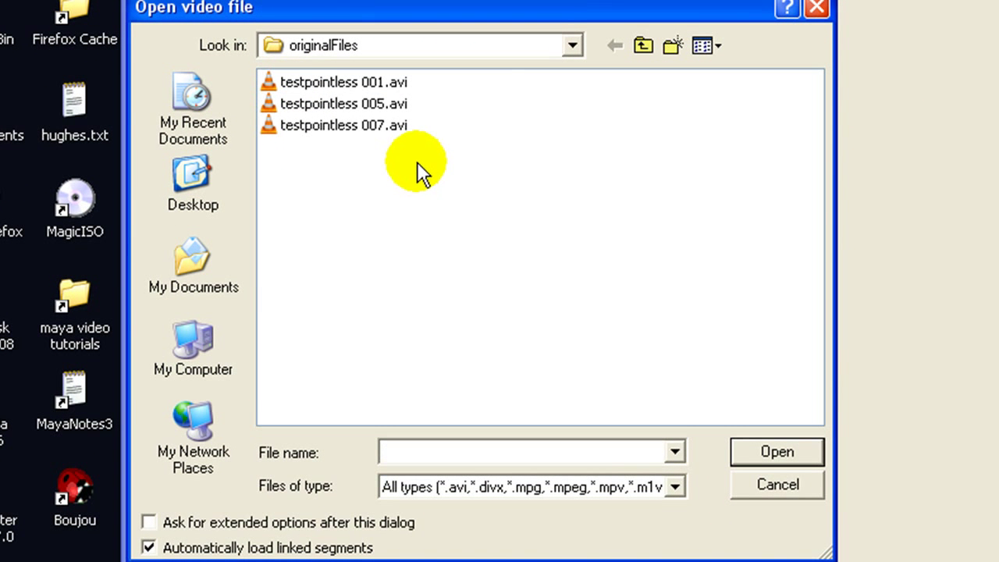
click(390, 84)
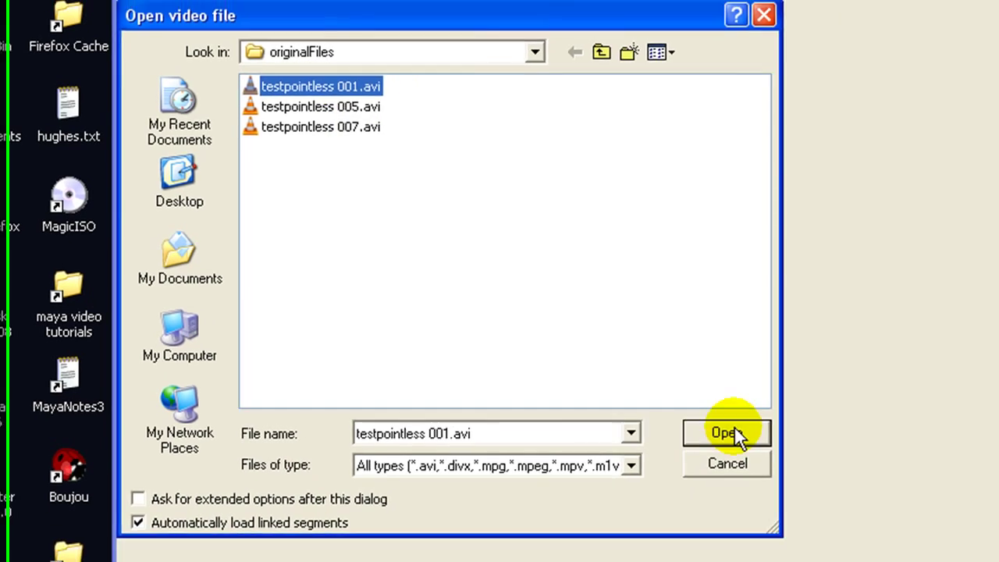
click(773, 452)
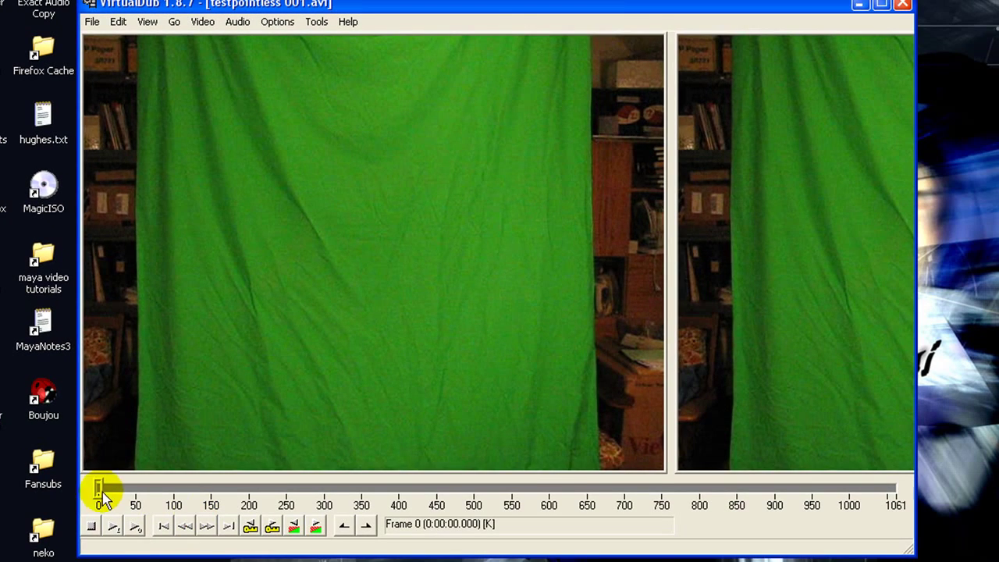
drag(102, 489, 795, 487)
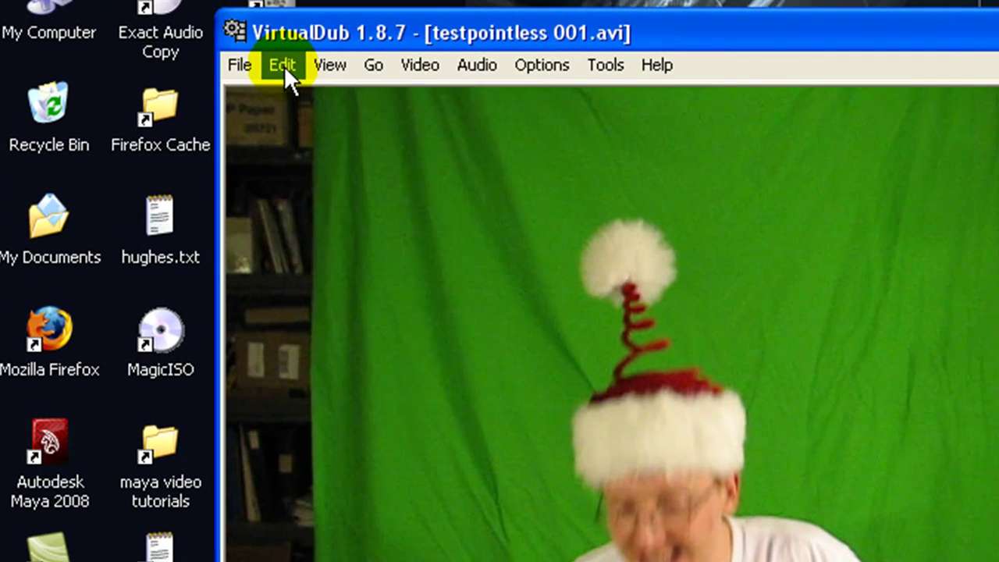
Select and delete the 134 unwanted trailing frames at the end of the clip
click(125, 23)
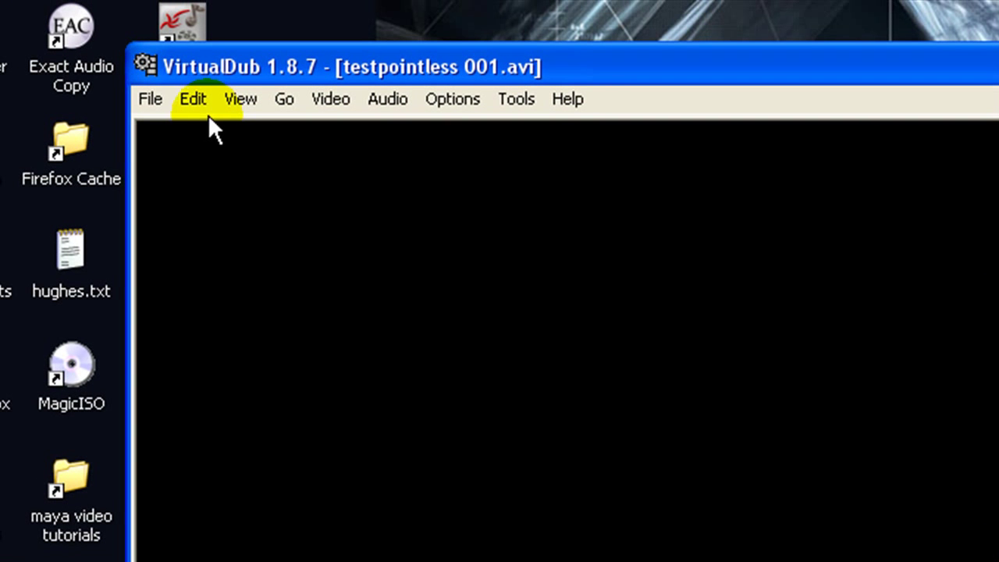
click(188, 95)
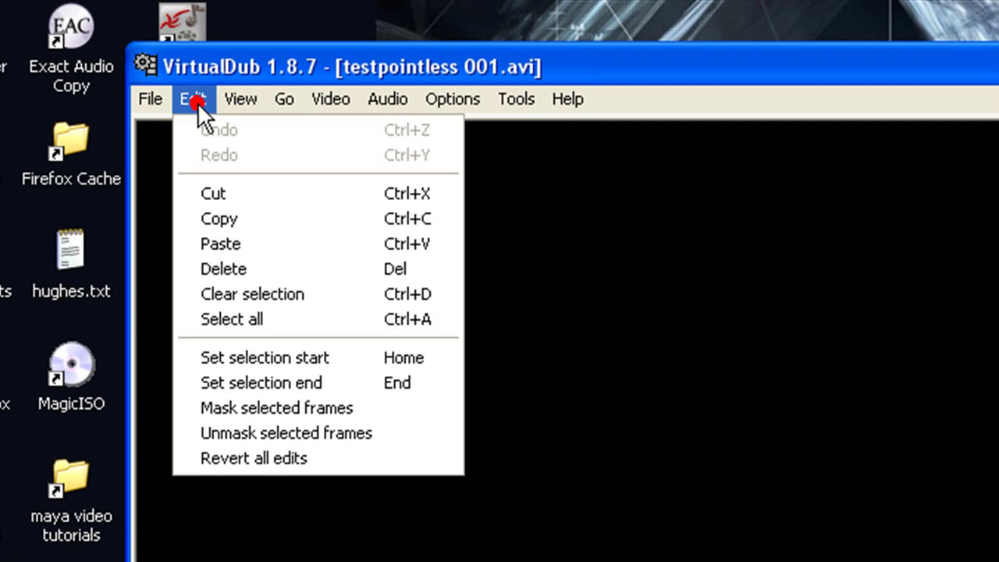
click(273, 382)
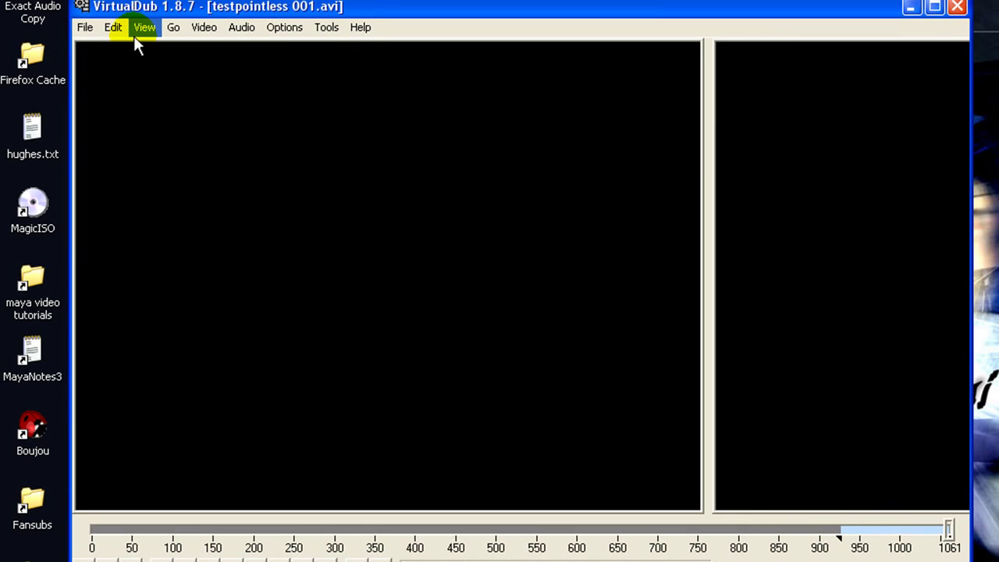
click(117, 28)
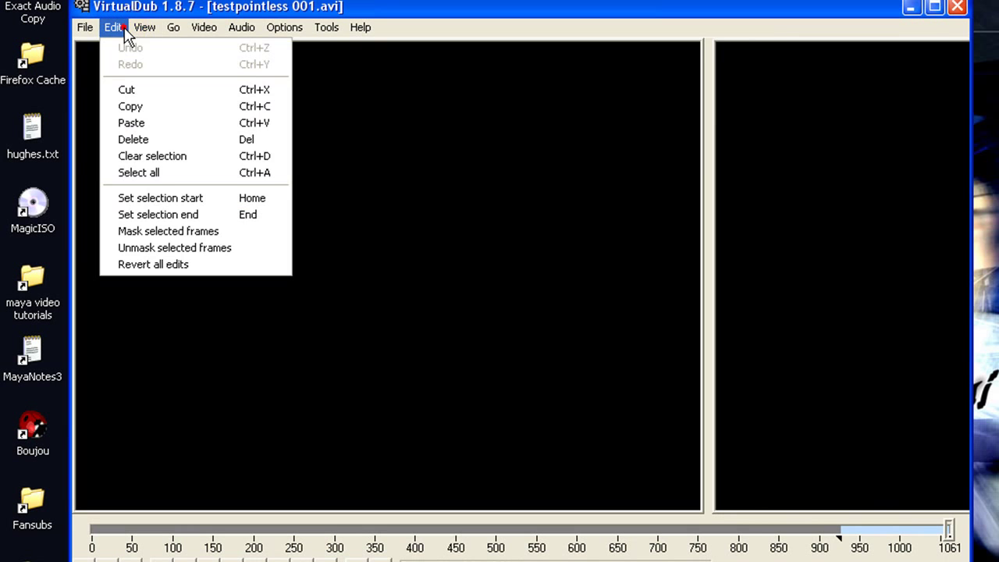
click(133, 139)
click(951, 530)
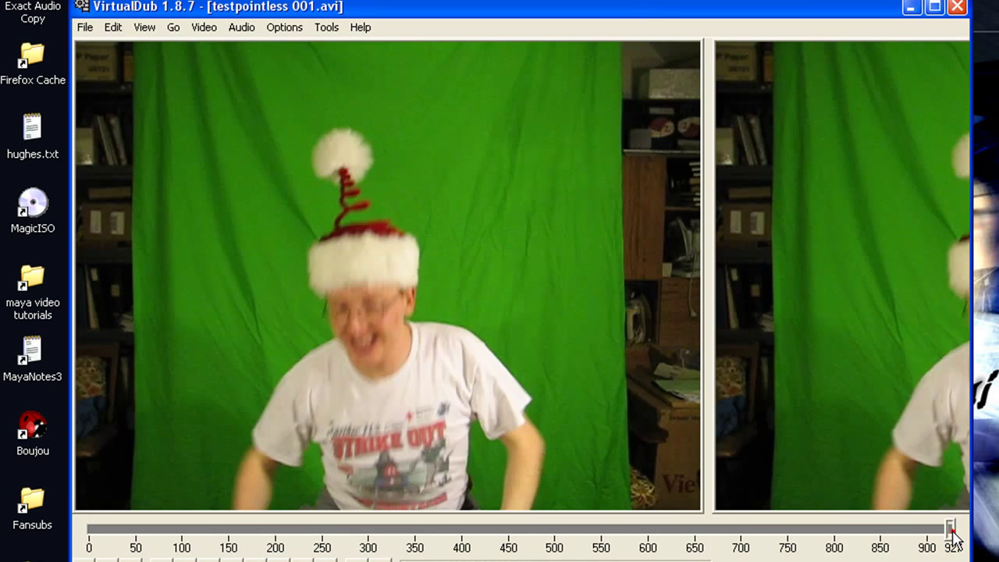
Select and delete the opening frames 0–175, leaving the timeline ending at 749
drag(953, 535, 254, 528)
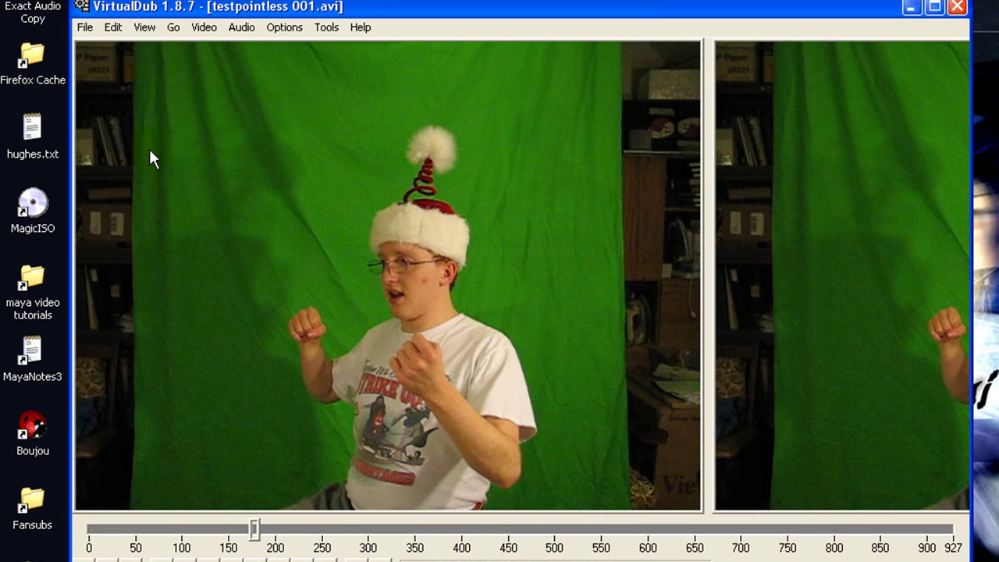
click(112, 26)
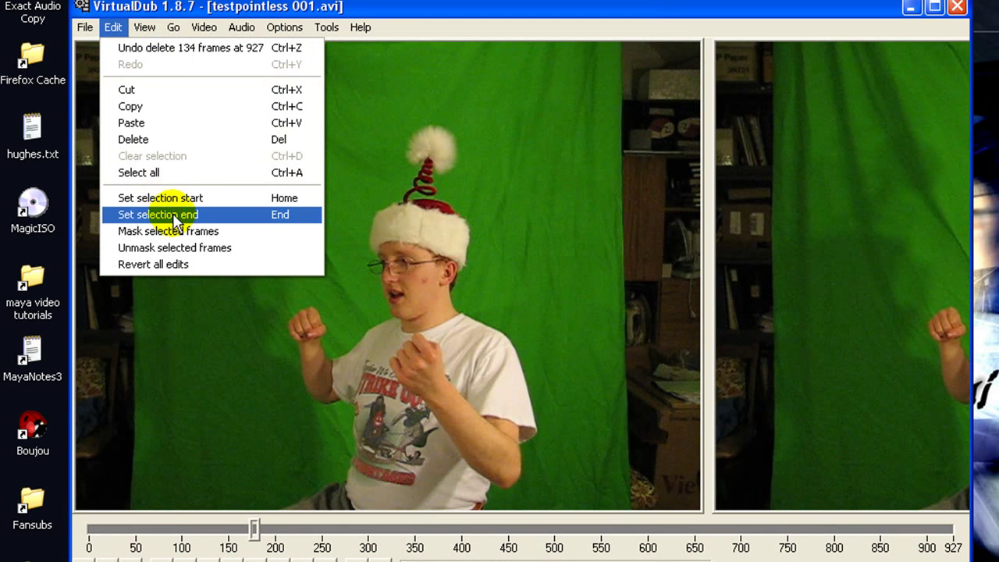
click(173, 219)
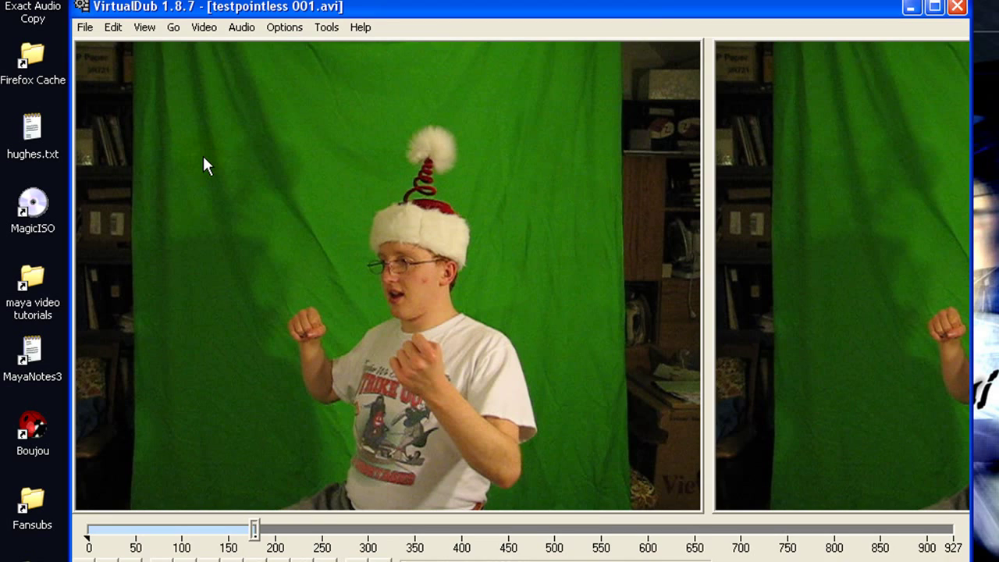
key(Delete)
mouse_move(88, 531)
mouse_down()
mouse_move(232, 534)
mouse_move(168, 531)
mouse_up()
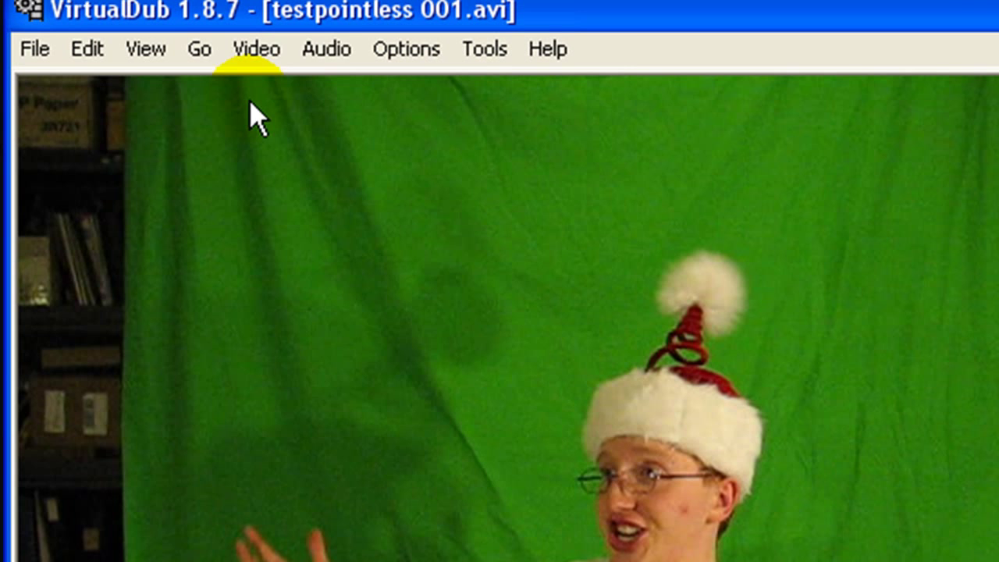
Switch audio to Full processing mode with <No compression (PCM)> as the compression
click(325, 49)
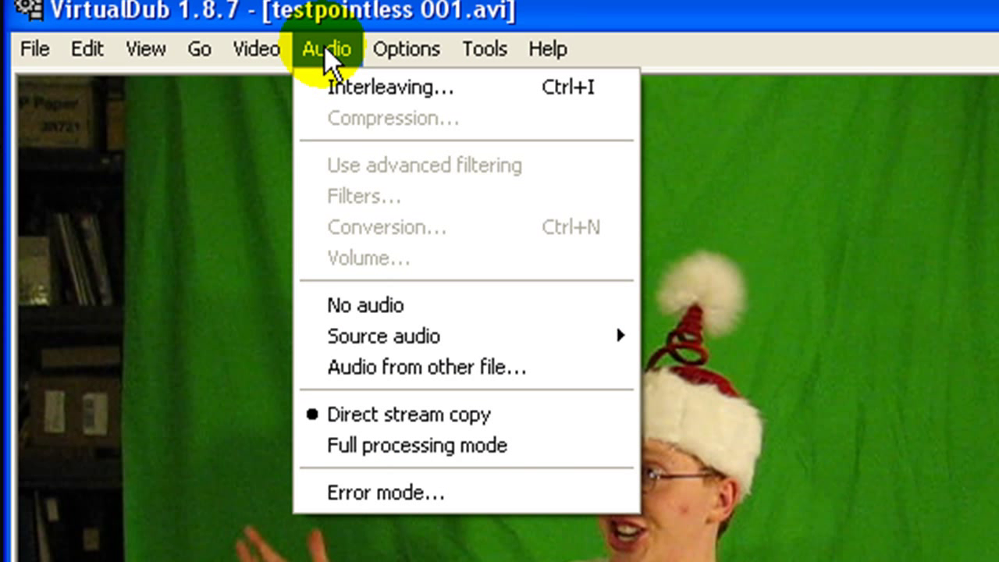
click(397, 445)
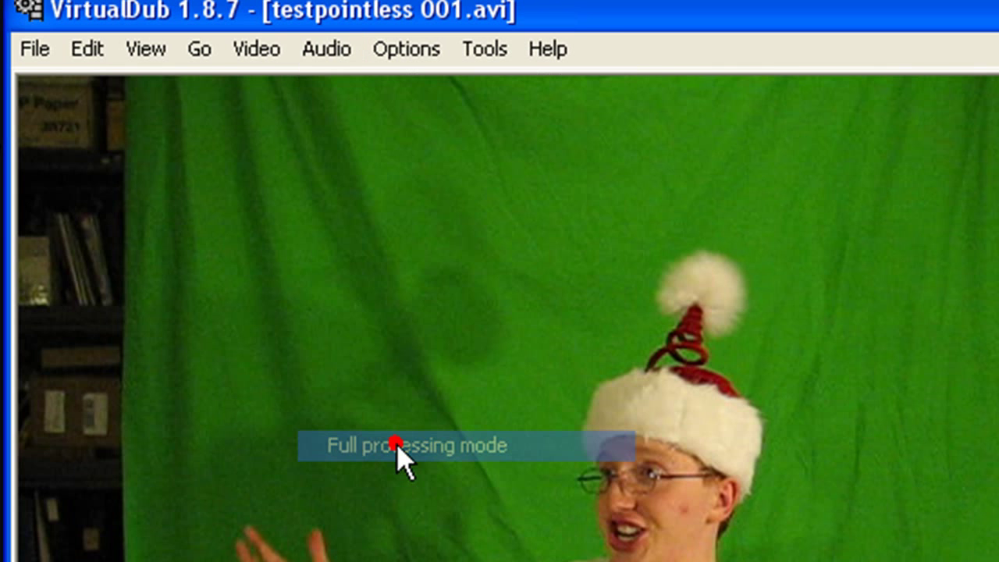
click(326, 62)
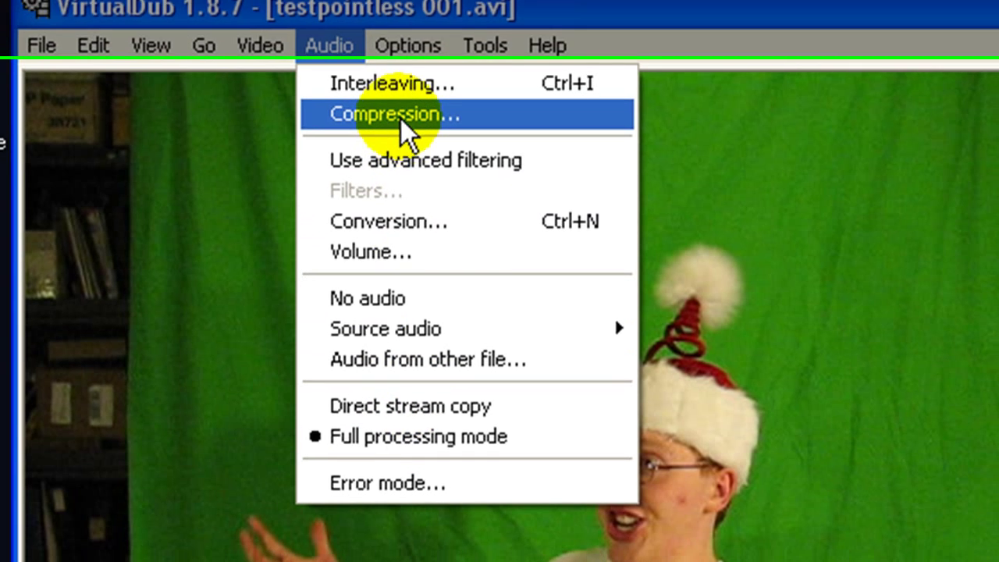
click(401, 119)
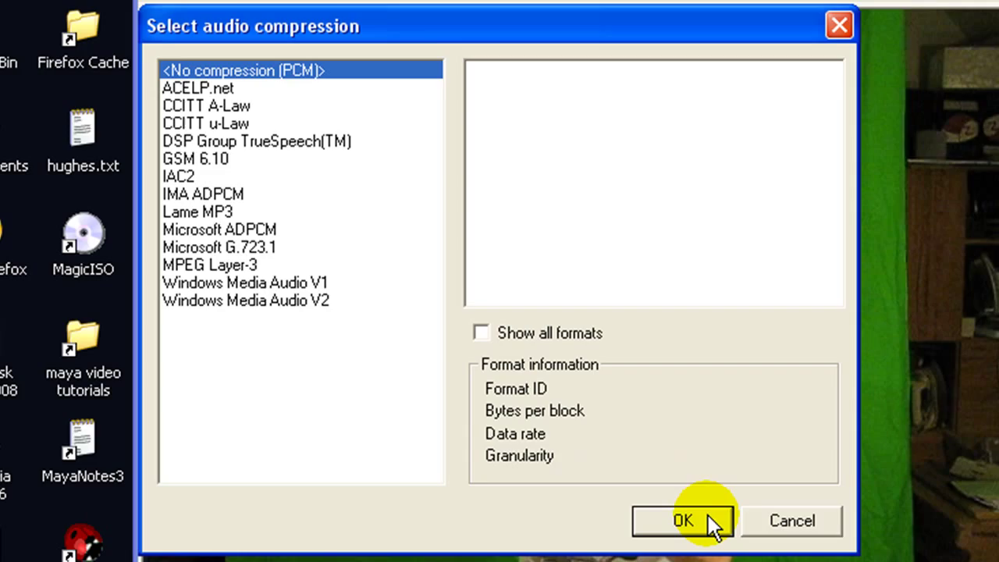
click(683, 522)
click(317, 33)
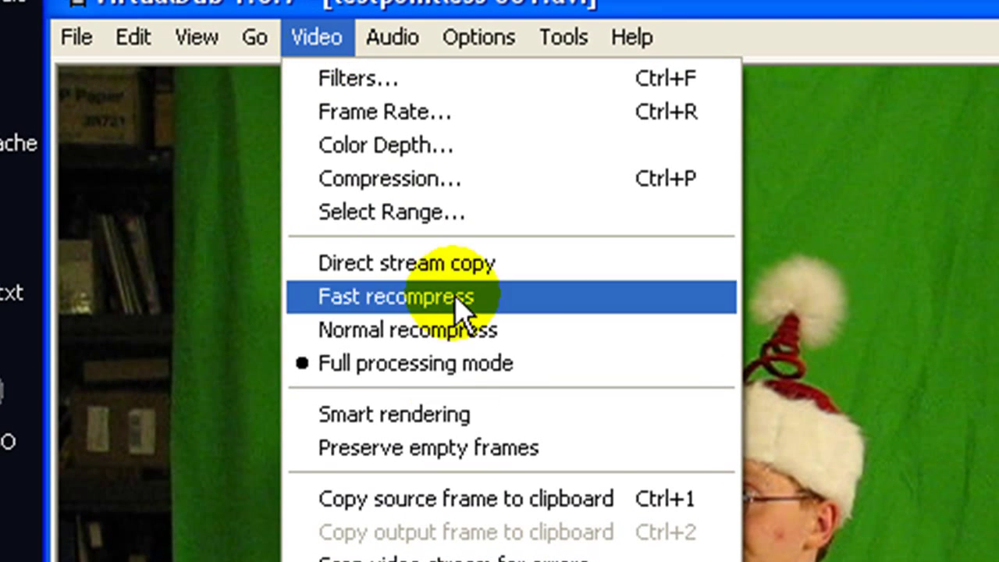
Open the Select video compression dialog, showing Uncompressed RGB/YCbCr as the current codec
click(400, 181)
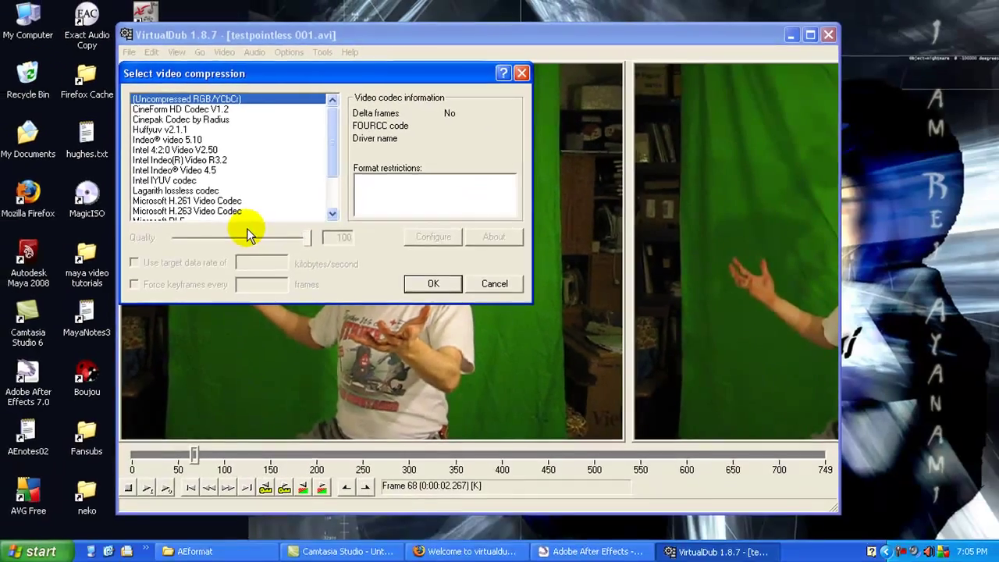
Read the Huffyuv and Lagarith codec pages in Firefox, then return to VirtualDub's compression dialog
click(472, 552)
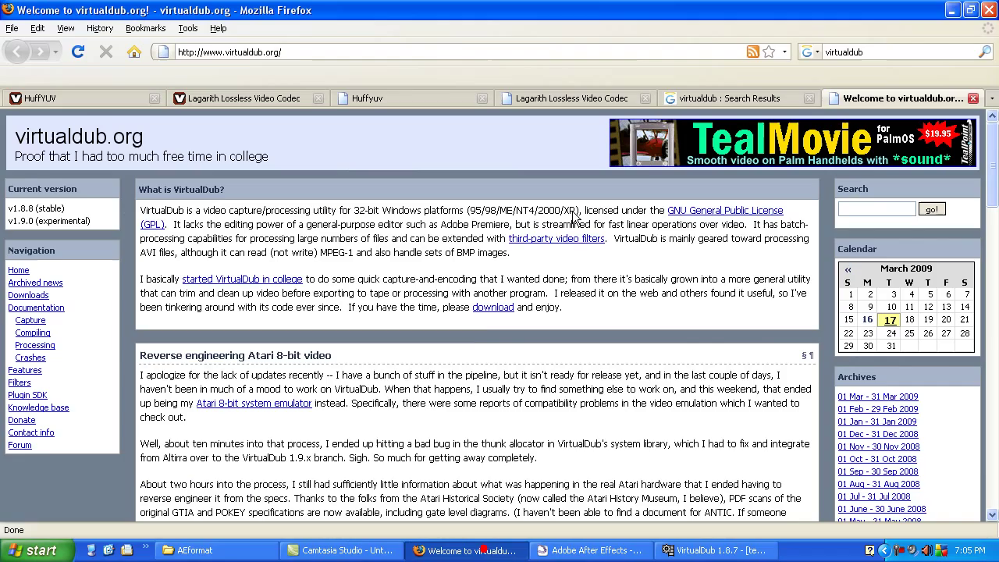
click(434, 98)
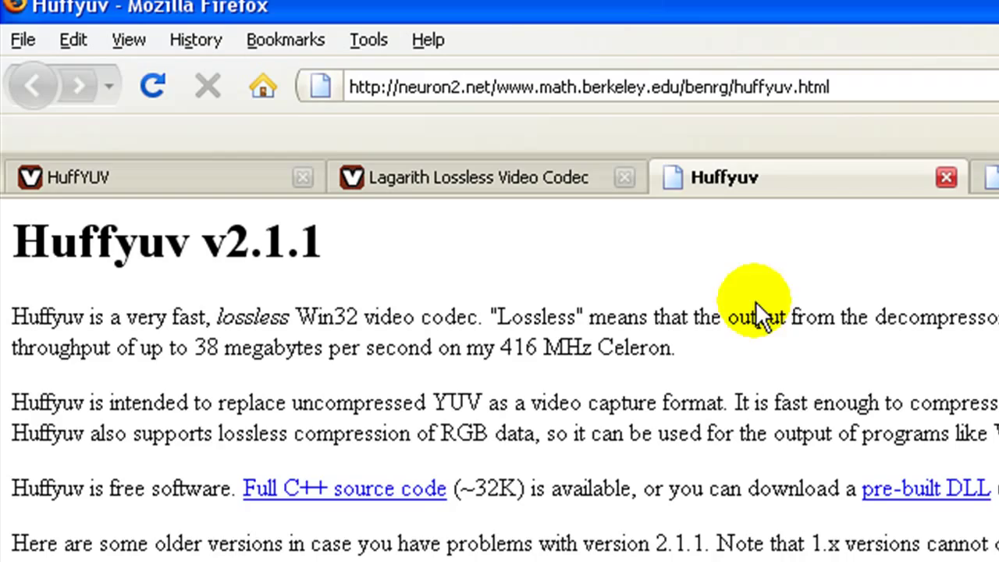
click(655, 107)
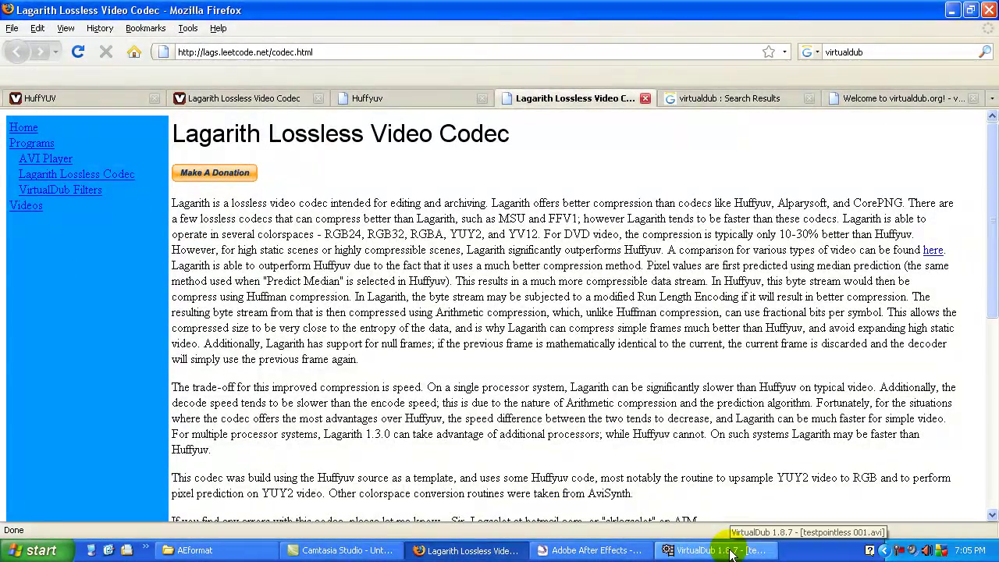
click(731, 553)
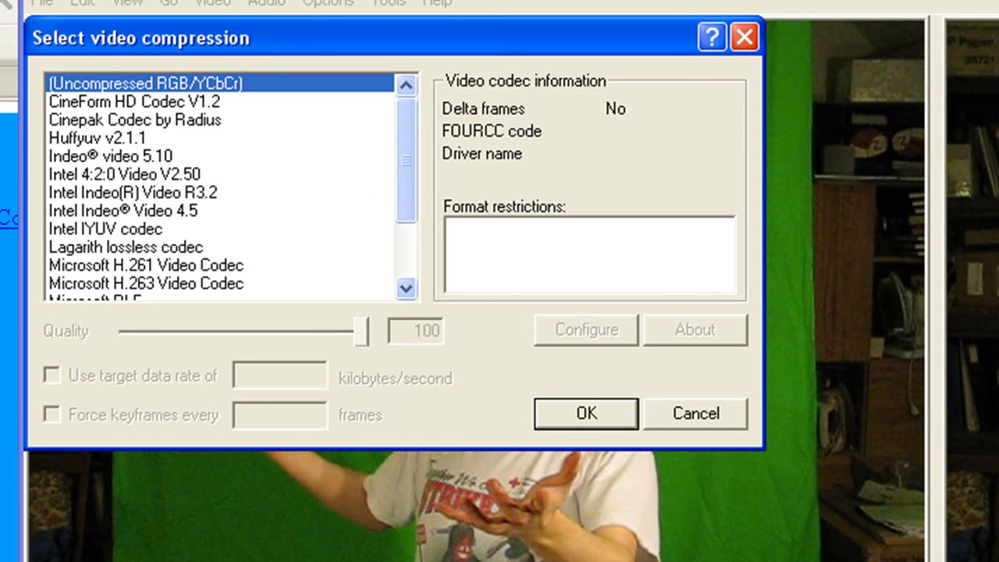
Compare the example AVI sizes: Huffyuv 409,507 KB, Lagarith 303,893 KB, uncompressed 961,052 KB
key(alt+Tab)
key(alt+Tab)
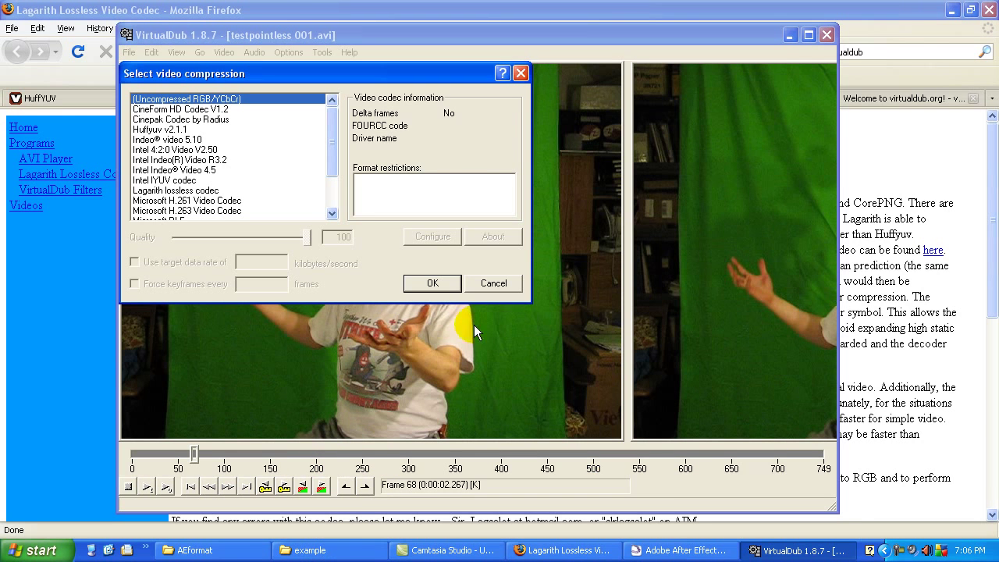
click(328, 550)
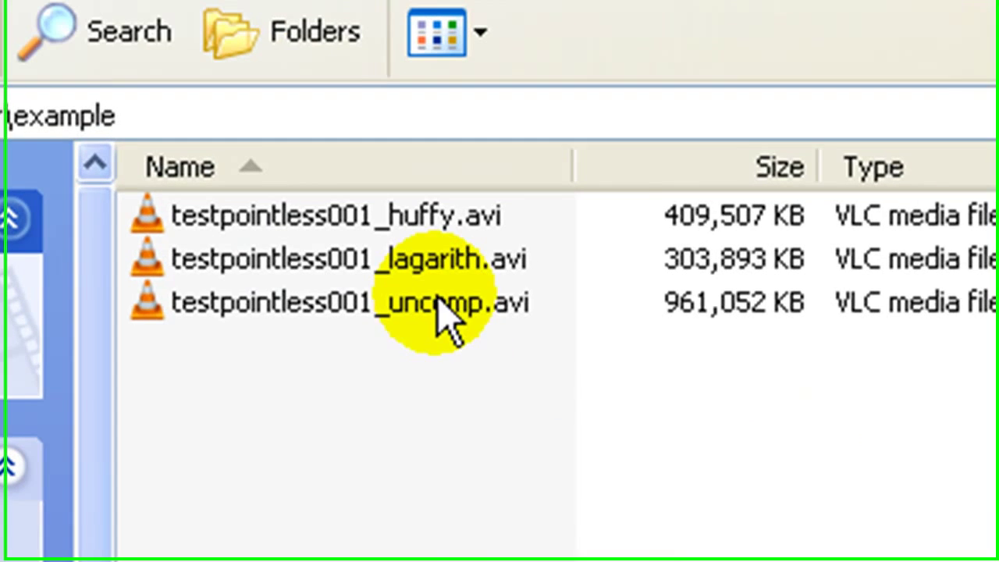
click(437, 302)
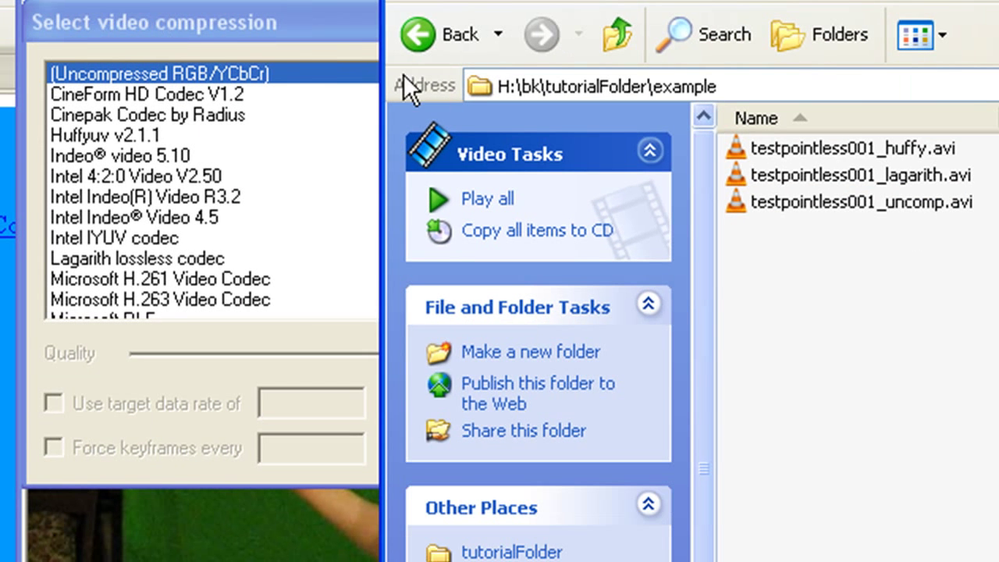
Set the video codec to Lagarith lossless and save the clip as an AVI in tutorialFolder
click(3, 25)
click(170, 257)
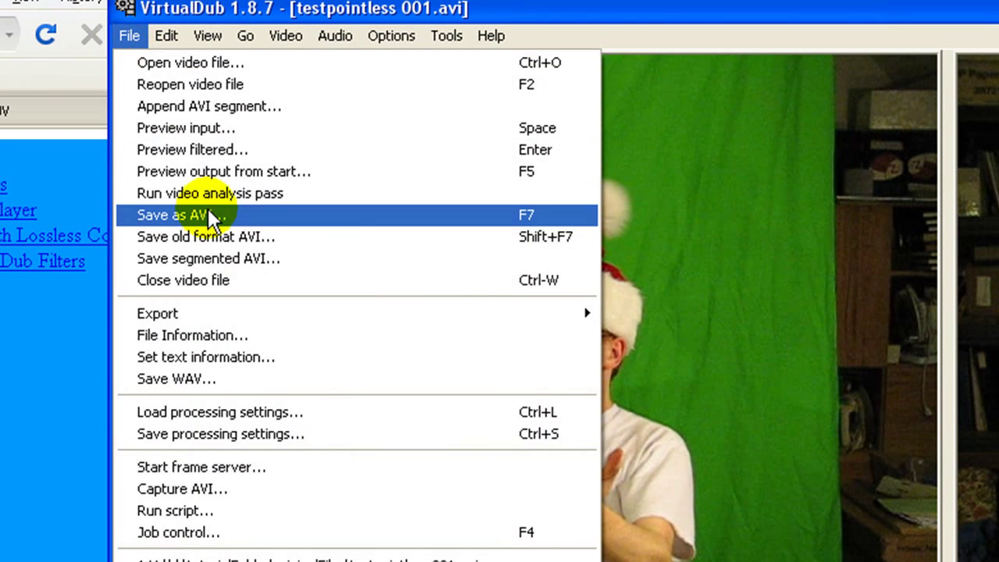
click(212, 216)
click(637, 111)
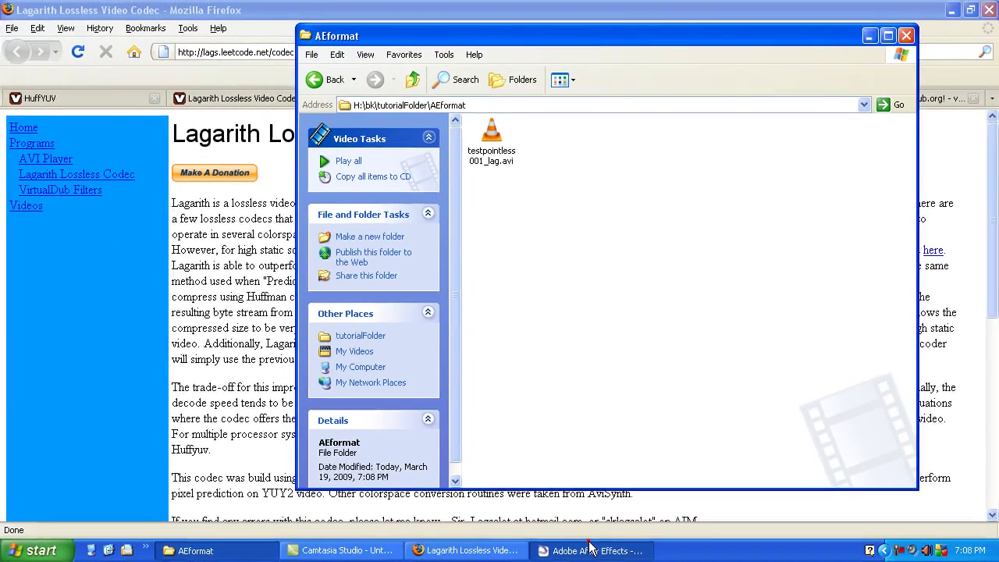
click(591, 550)
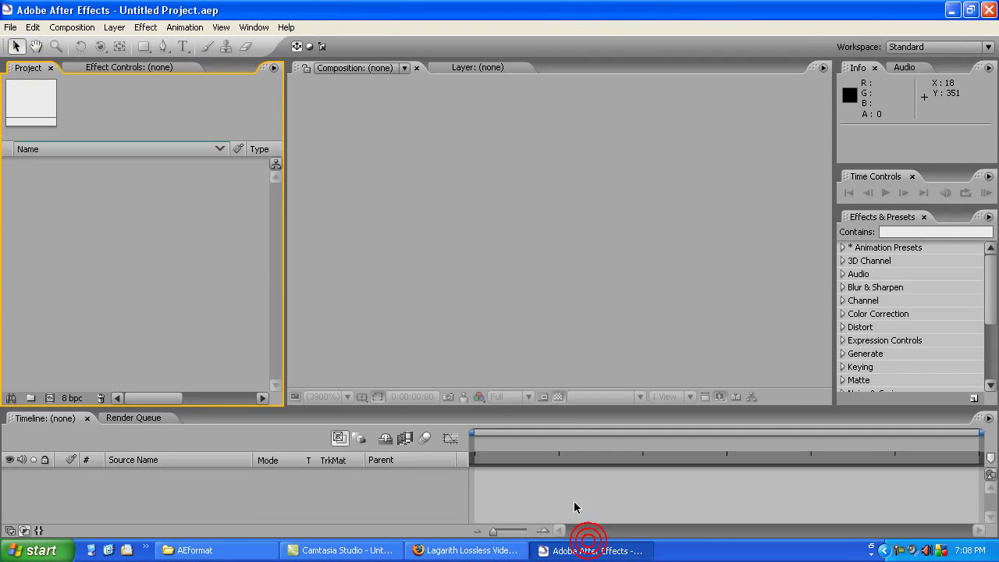
Import testpointless 001_lag.avi from the AEformat folder and make a composition from it
click(195, 551)
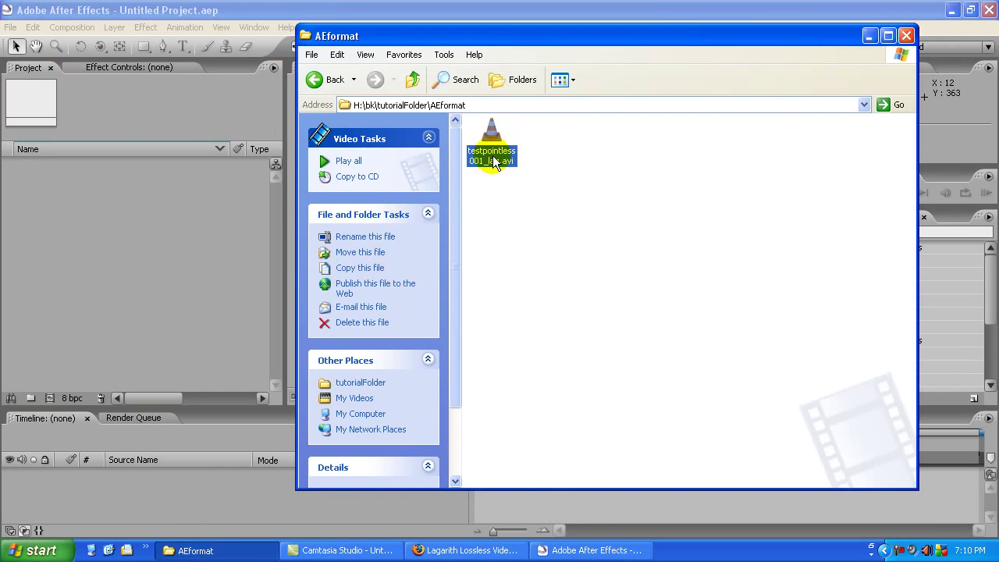
drag(484, 157, 327, 196)
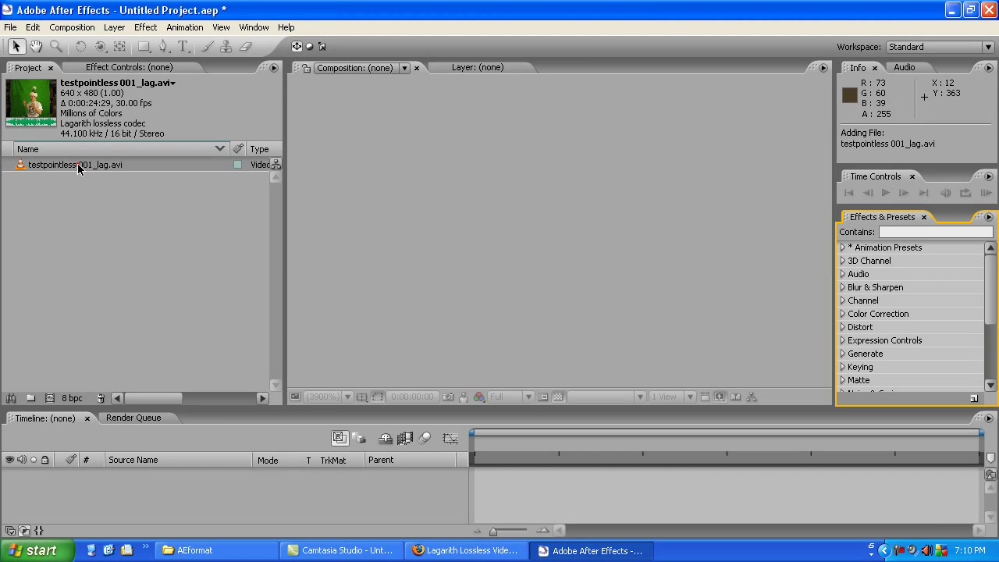
drag(75, 165, 133, 493)
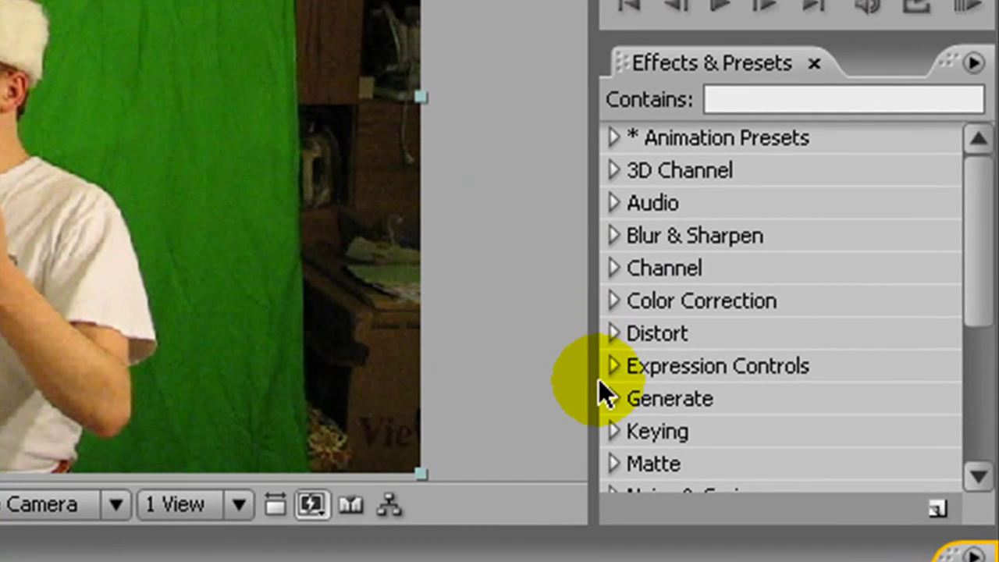
Apply the Color Range keyer from Keying to the footage layer and arm its Key Color eyedropper
click(612, 432)
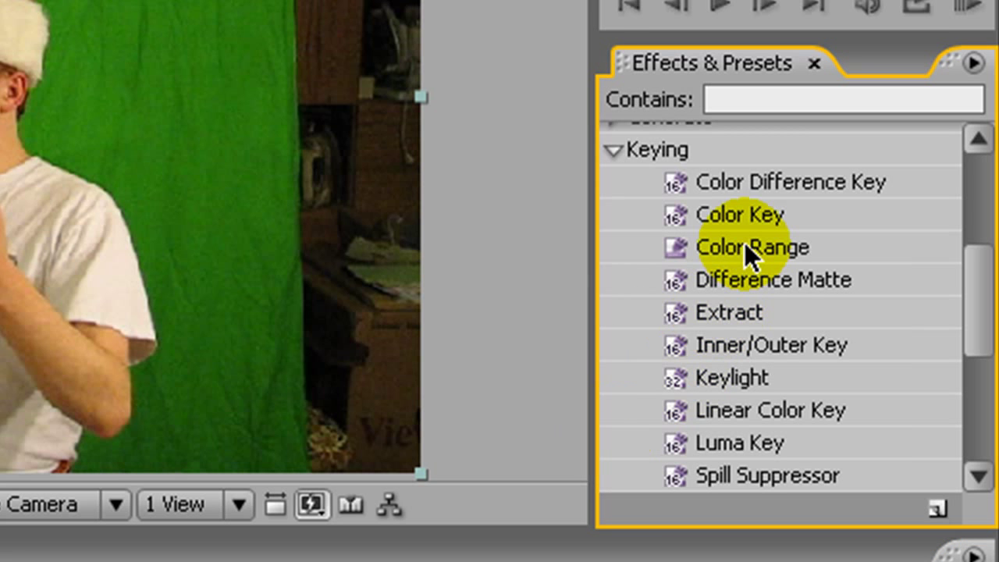
drag(745, 245, 262, 490)
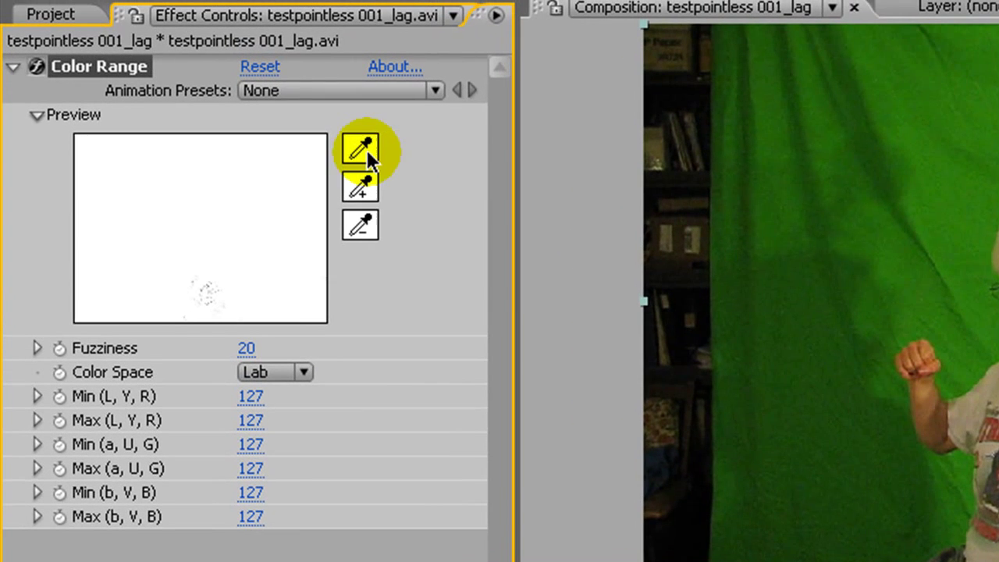
click(362, 151)
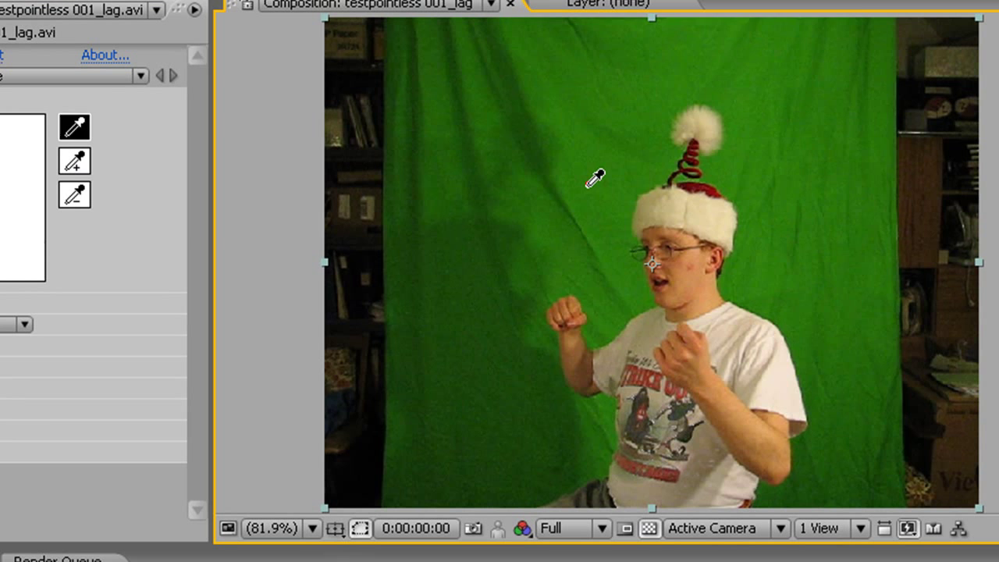
Sample the backdrop green (L 128, a 81, b 175) as key colour, toggling the transparency grid off and on
click(587, 182)
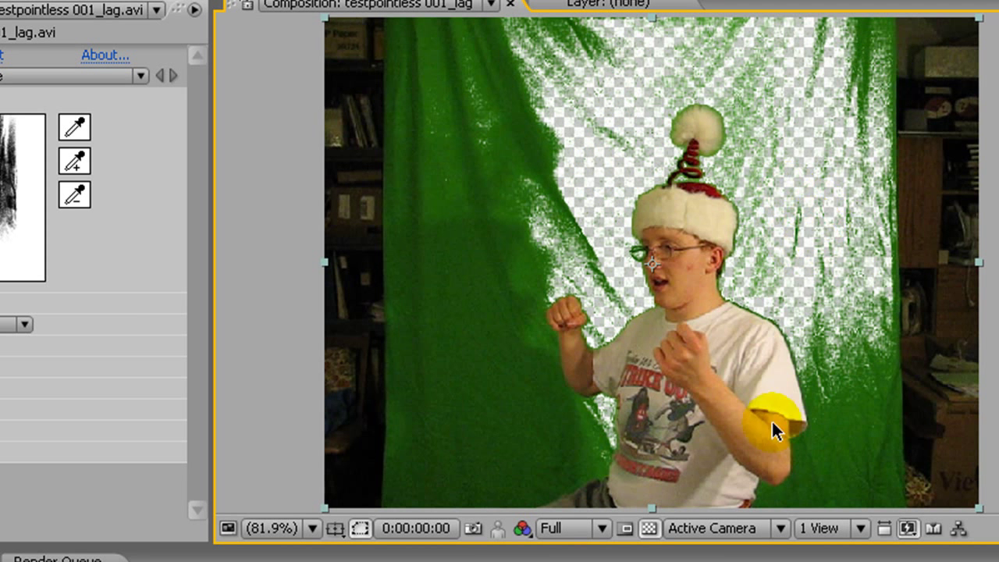
click(648, 528)
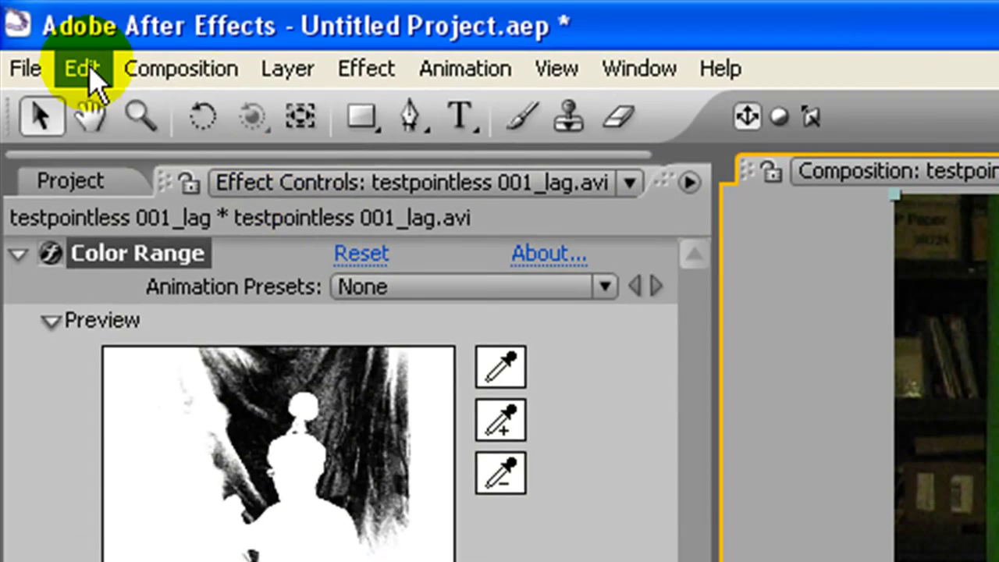
click(86, 67)
mouse_move(165, 69)
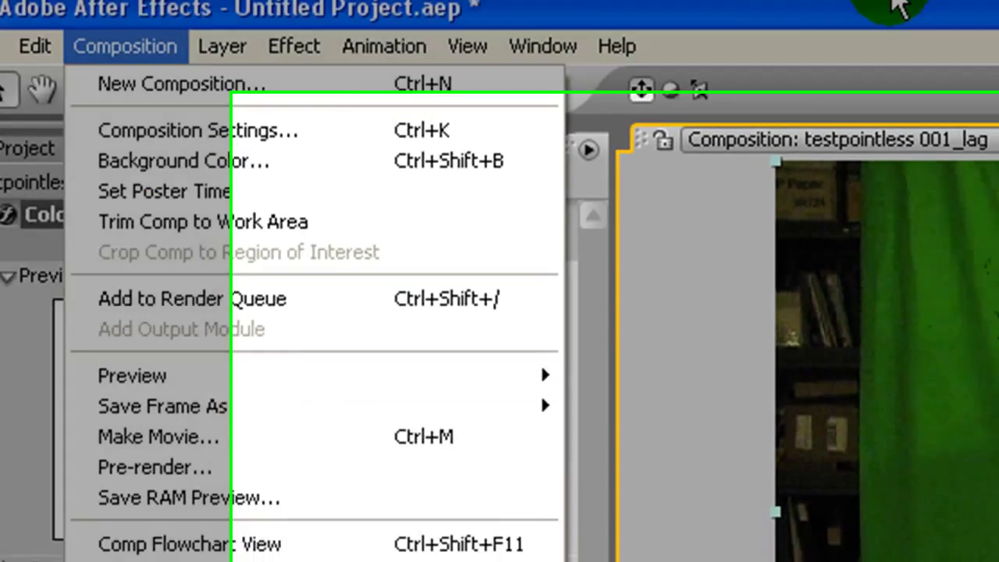
key(Escape)
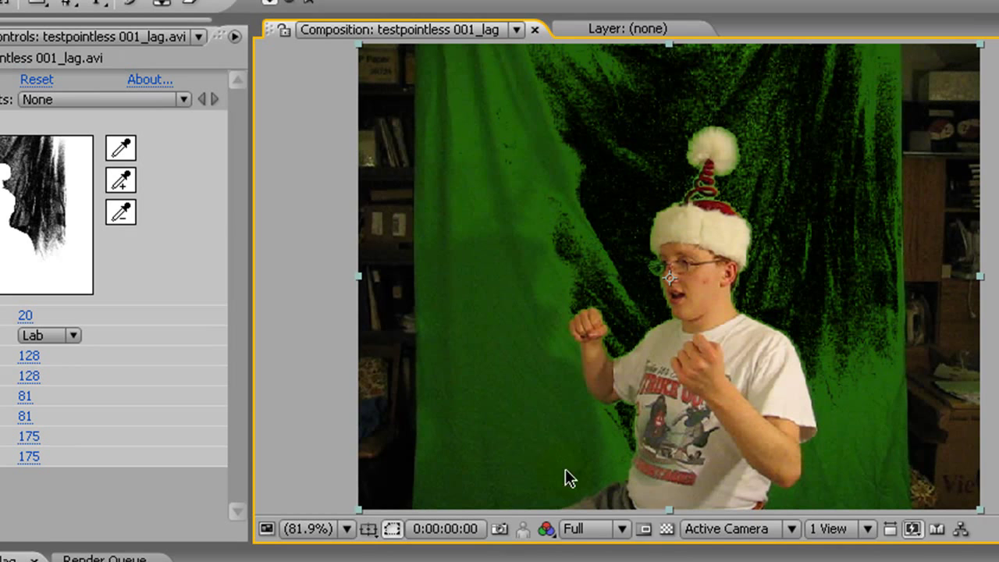
click(707, 554)
click(120, 149)
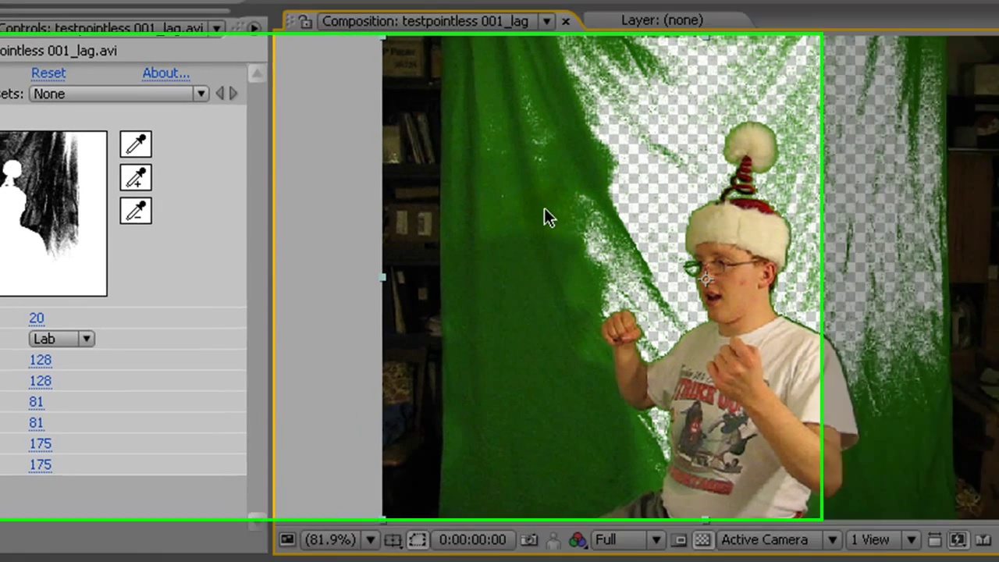
Add shadowed and spill greens with the plus eyedropper, widening to L 69–136, a 81–101, b 150–176
click(117, 180)
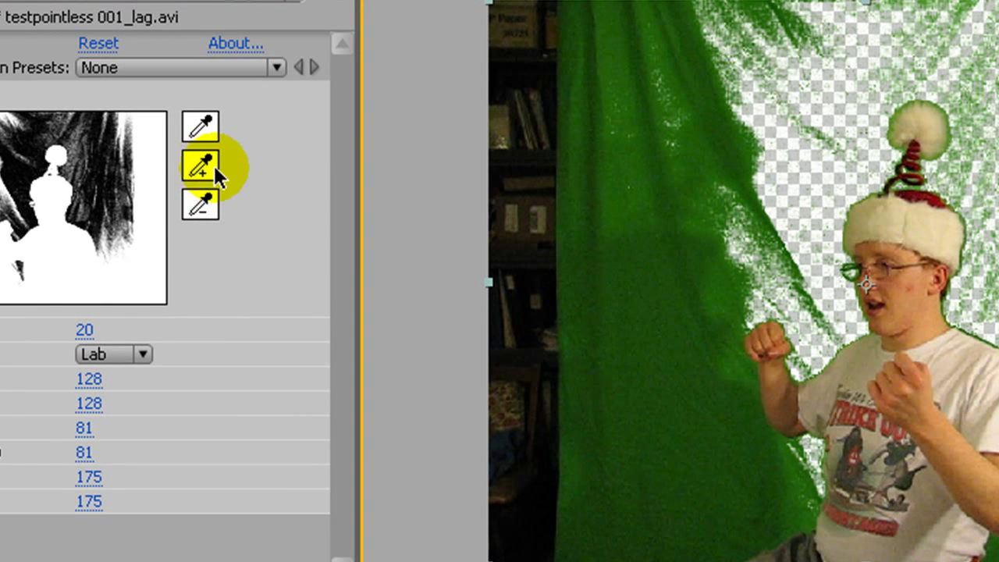
click(201, 167)
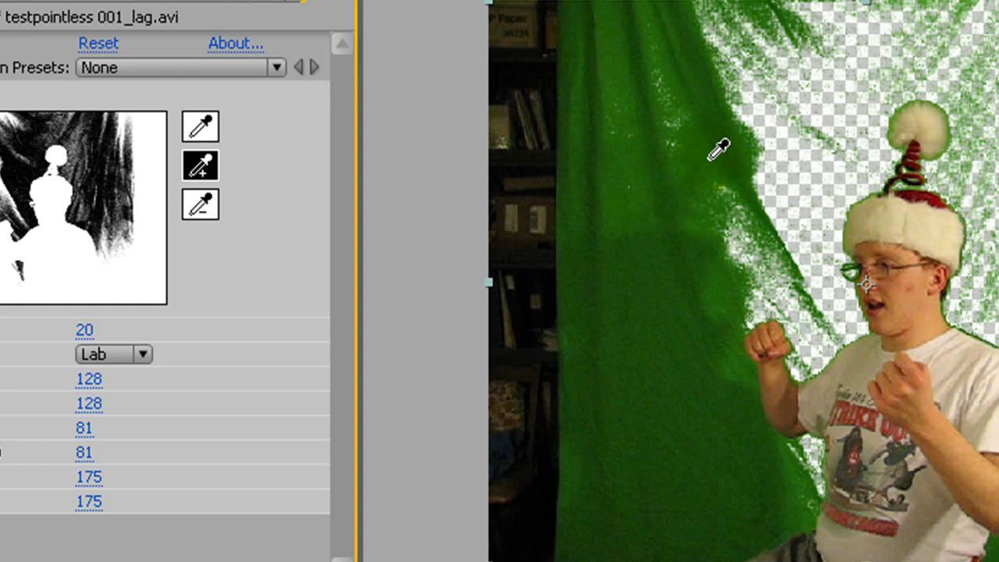
click(691, 243)
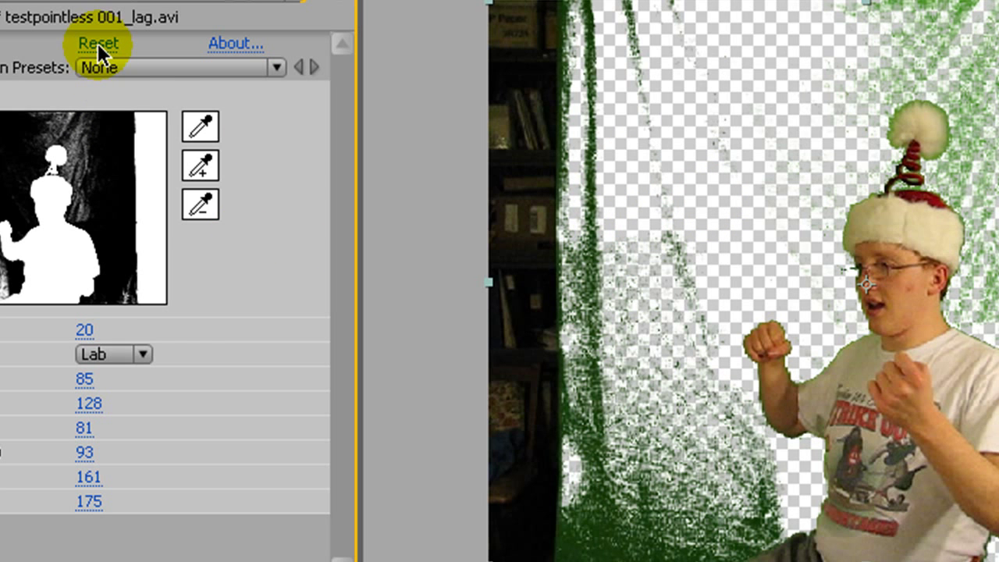
click(202, 164)
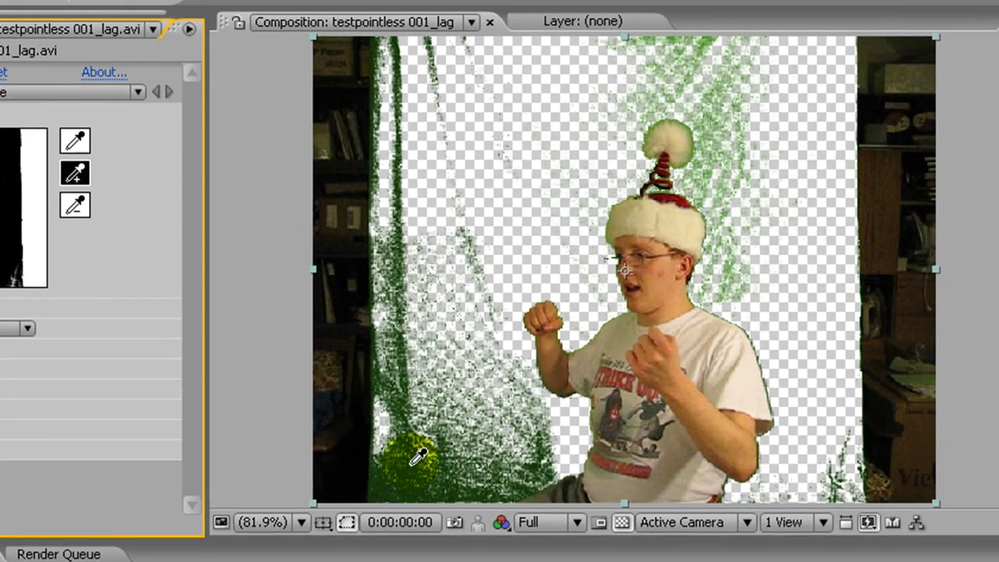
click(534, 501)
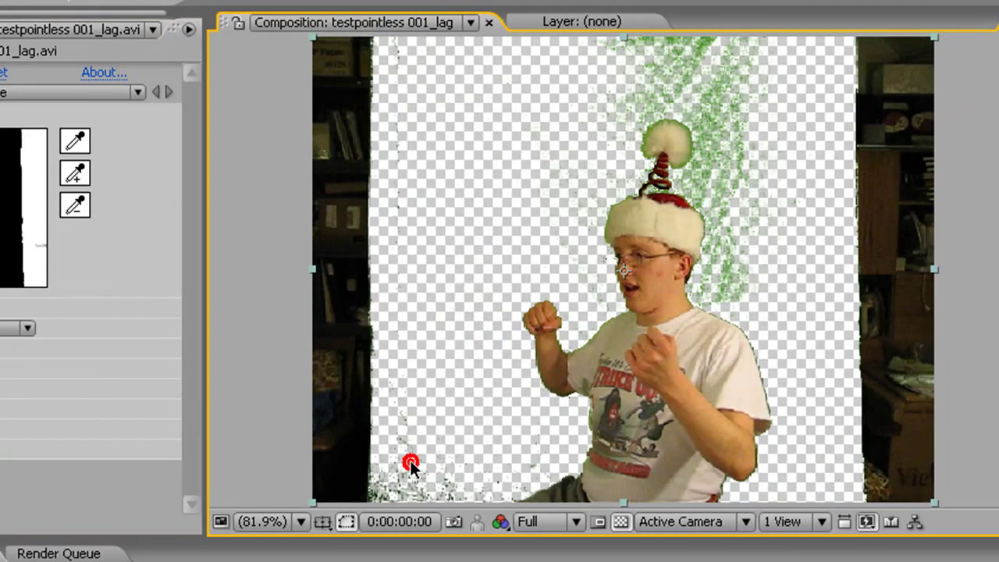
click(67, 185)
click(710, 110)
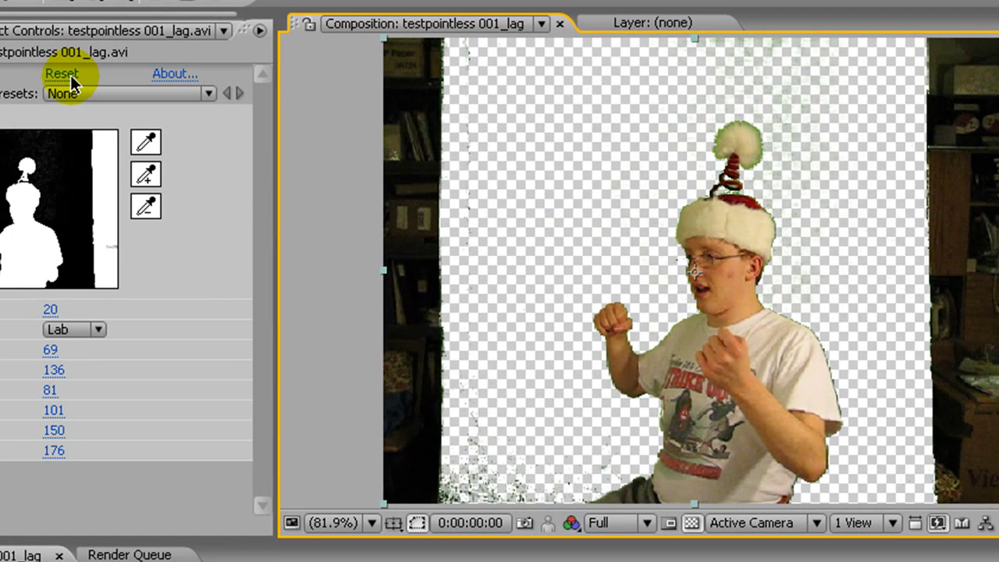
Reset Color Range, resample the green (L 127, a 82, b 176), and toggle the key off and on to compare
click(63, 74)
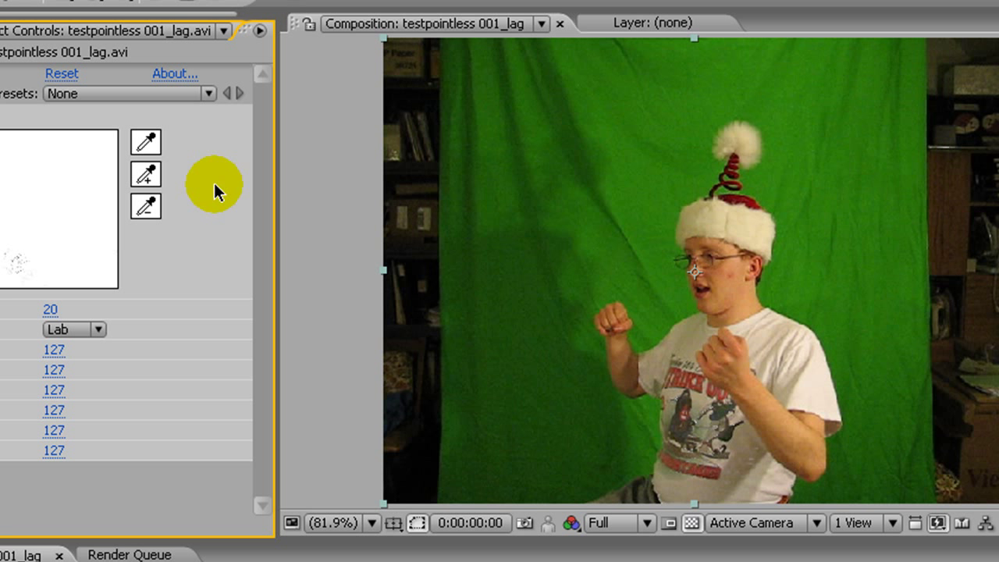
click(146, 143)
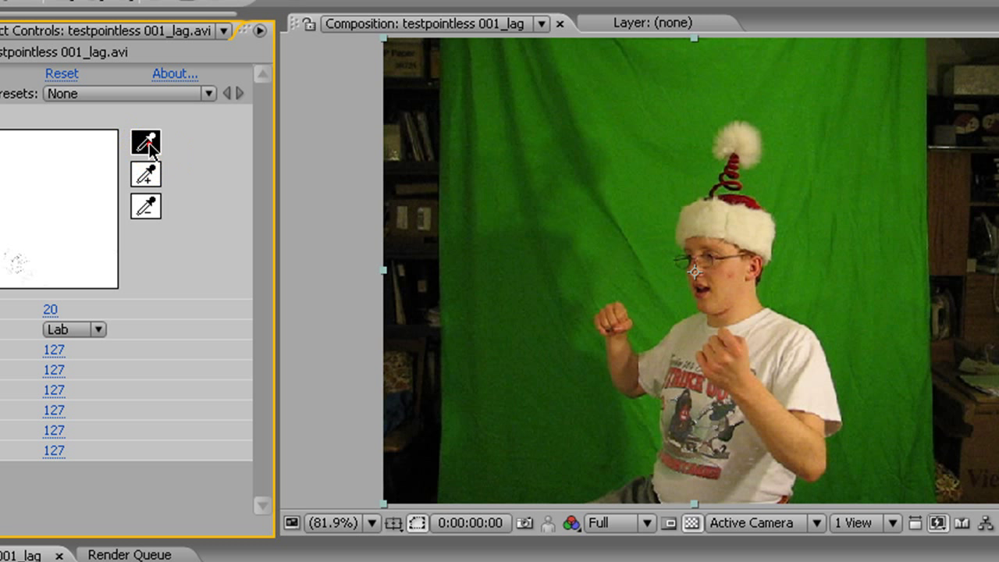
click(652, 178)
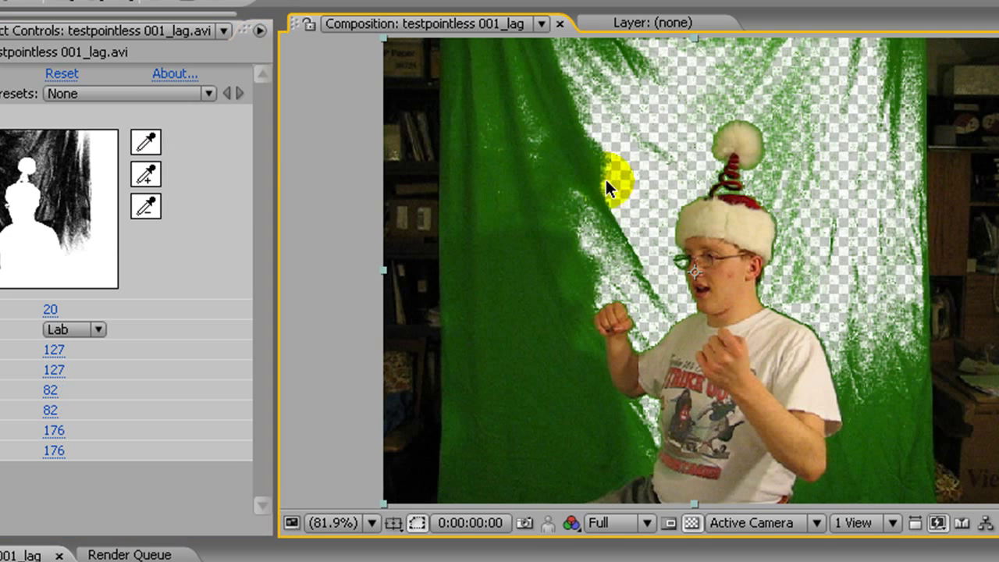
click(148, 173)
click(626, 173)
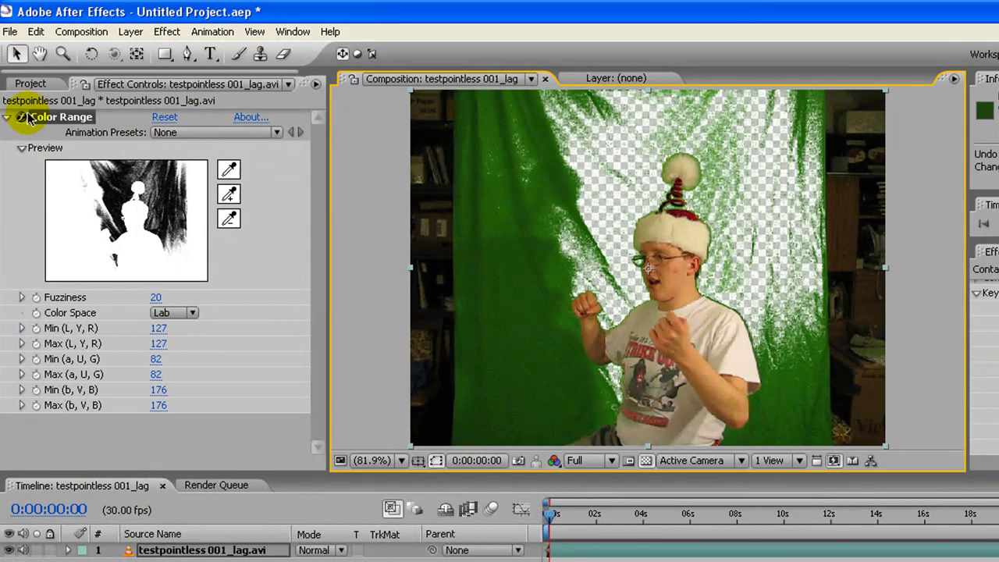
click(25, 116)
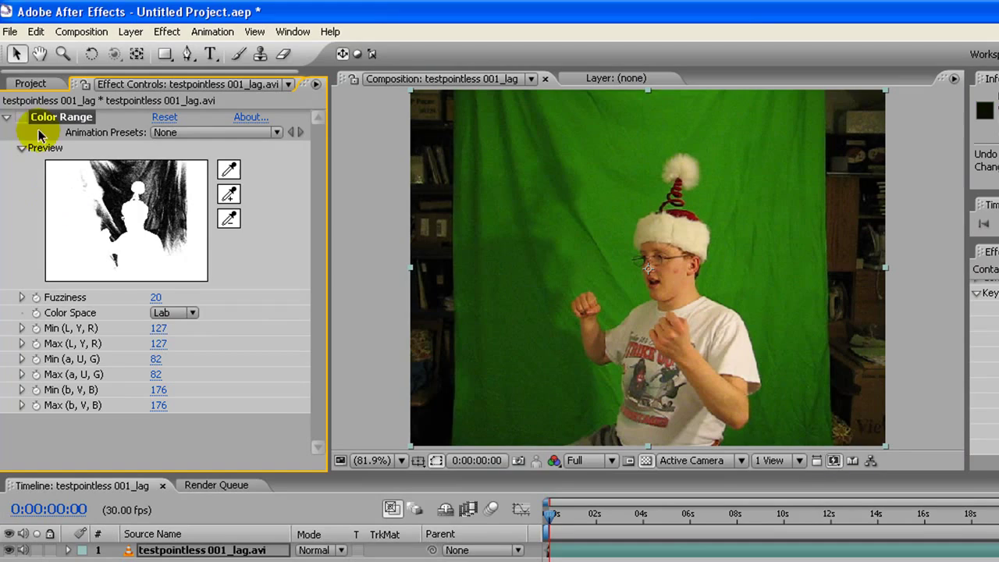
click(25, 116)
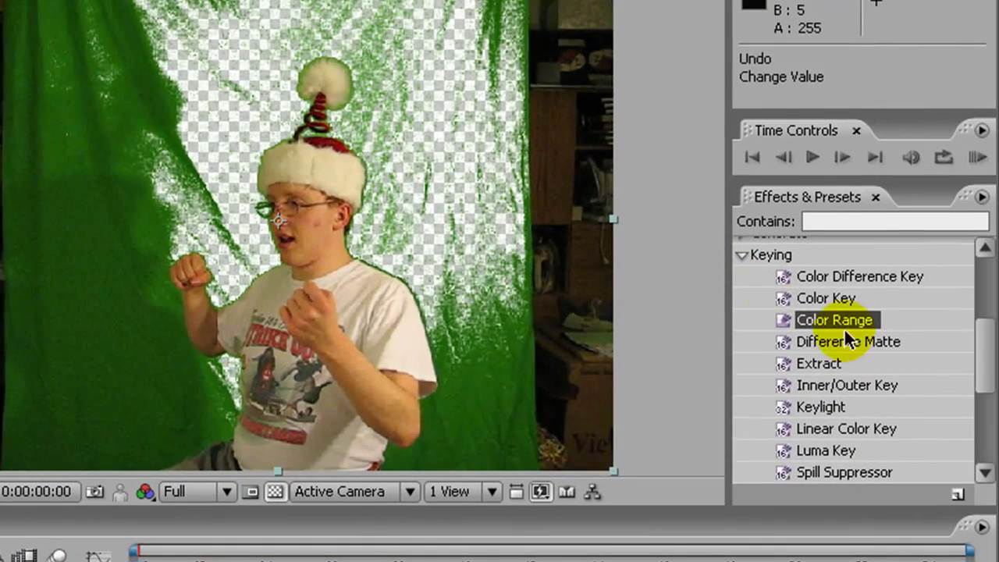
Apply a second Color Range sampled to L 84–104, a 86–93, b 163–169, then collapse it
drag(985, 336, 545, 281)
click(118, 159)
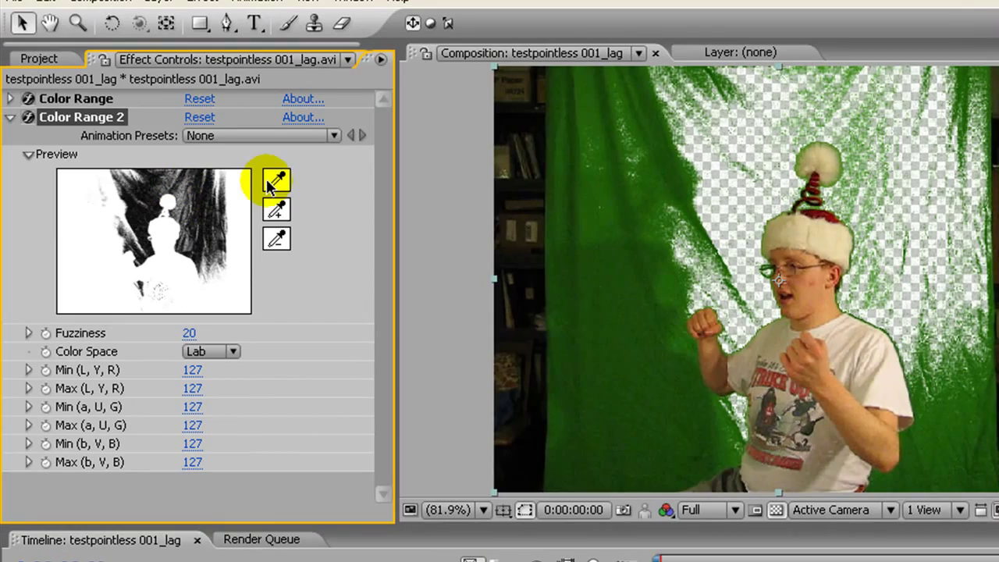
click(502, 288)
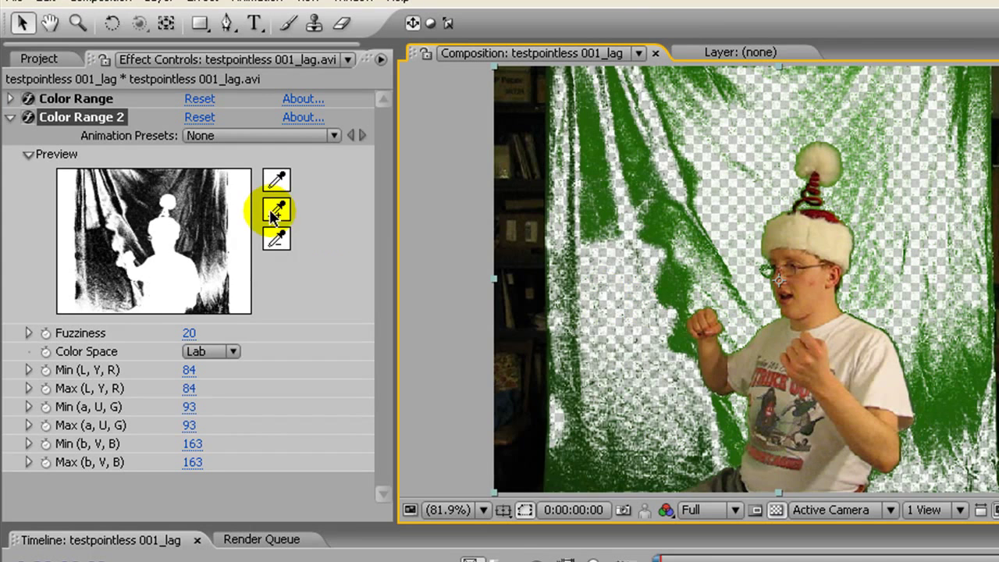
click(275, 209)
click(665, 286)
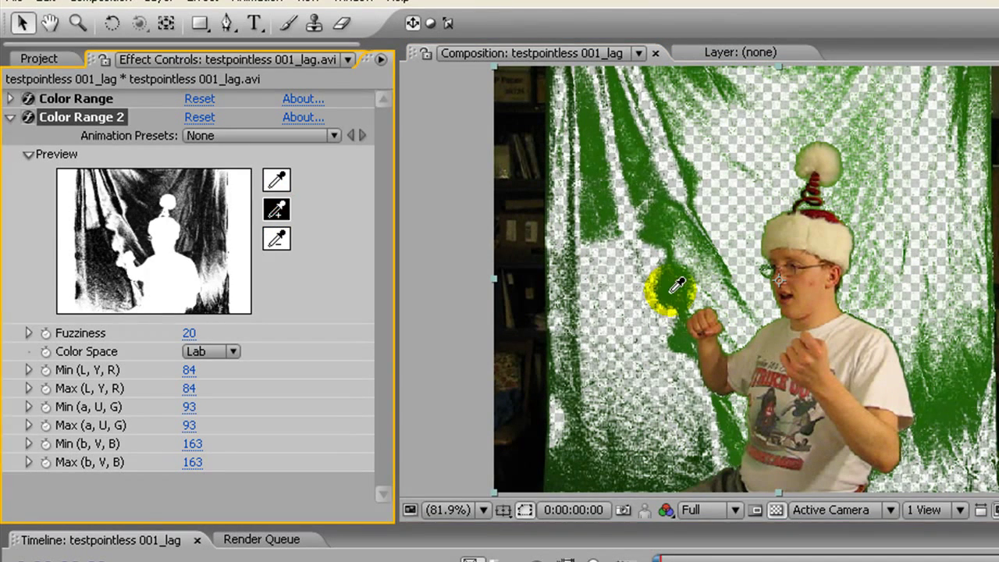
click(56, 128)
click(9, 118)
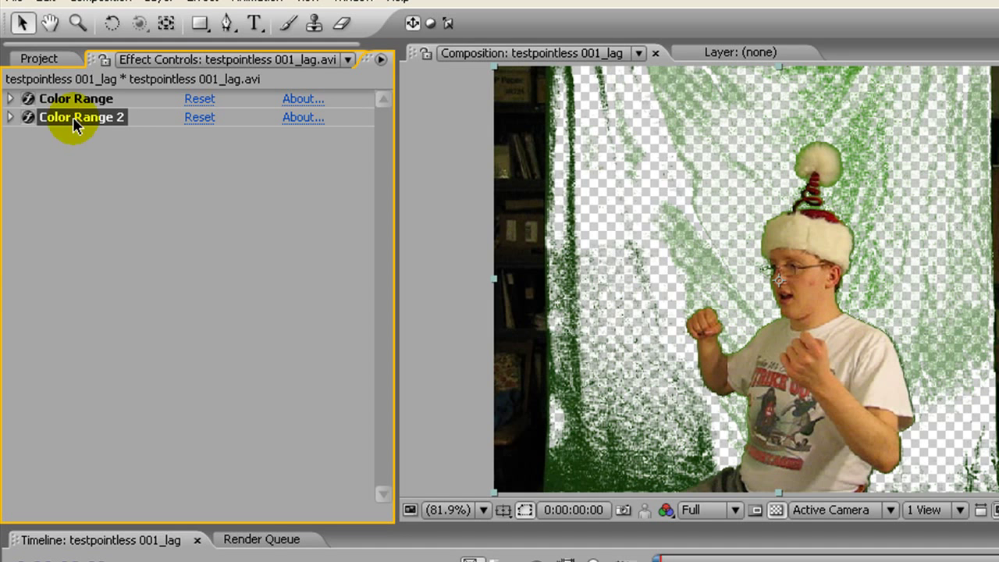
Delete Color Range 2 and widen the first key to L 60–138, a 78–101, b 156–178
key(Delete)
click(9, 99)
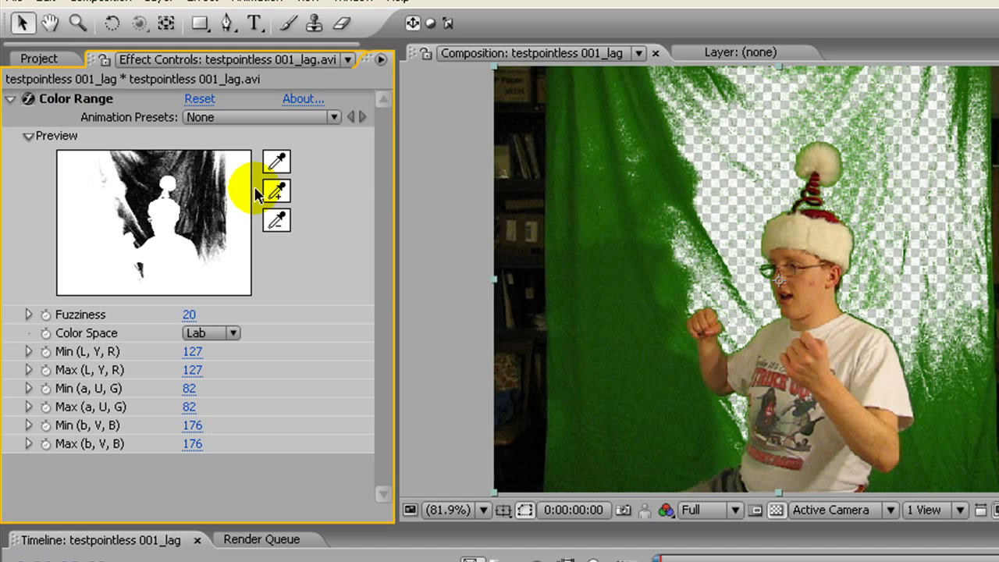
click(283, 188)
click(643, 385)
click(279, 192)
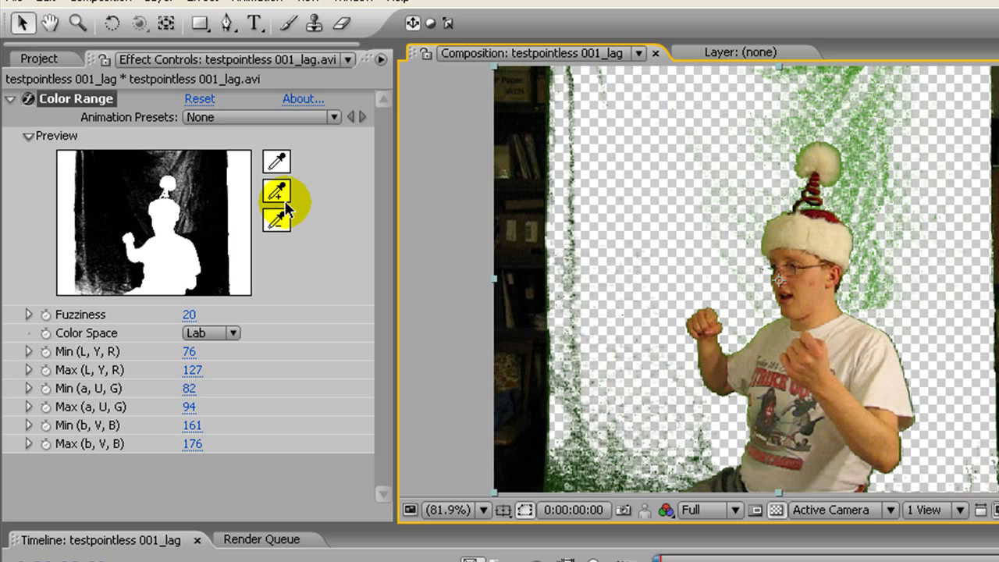
click(868, 136)
click(268, 187)
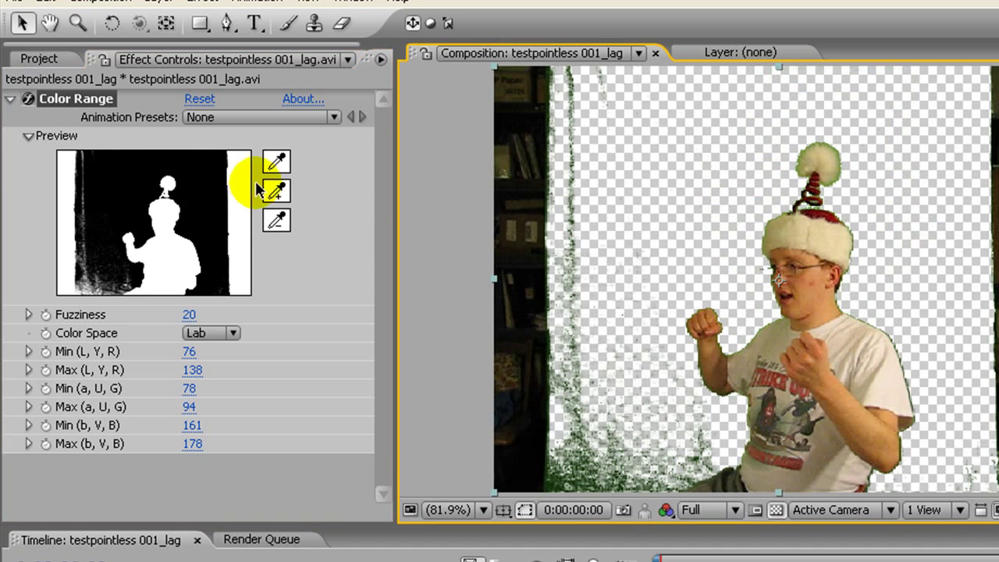
click(586, 460)
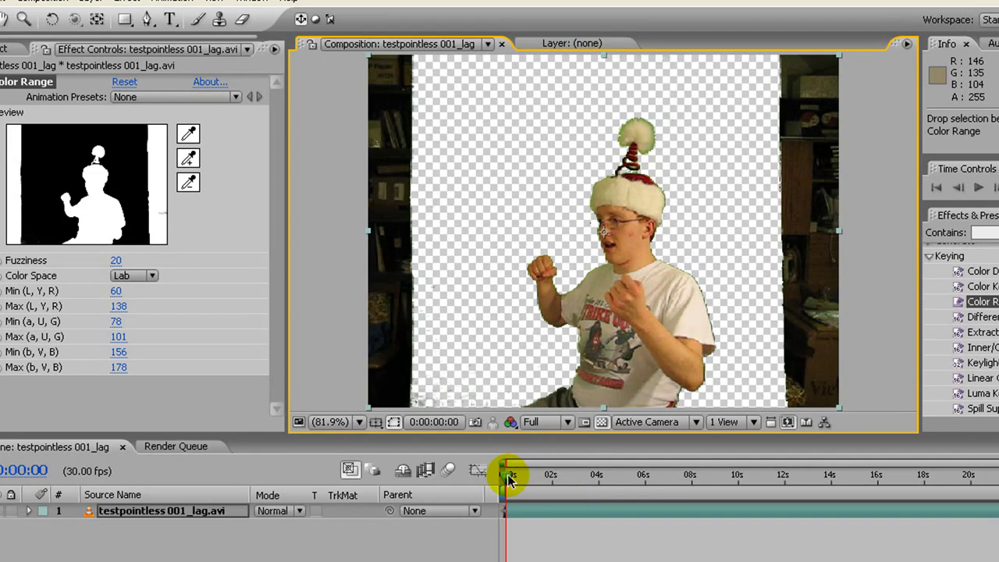
At about 6 seconds, add the green spill beside the hat to the Color Range key
drag(506, 478, 662, 474)
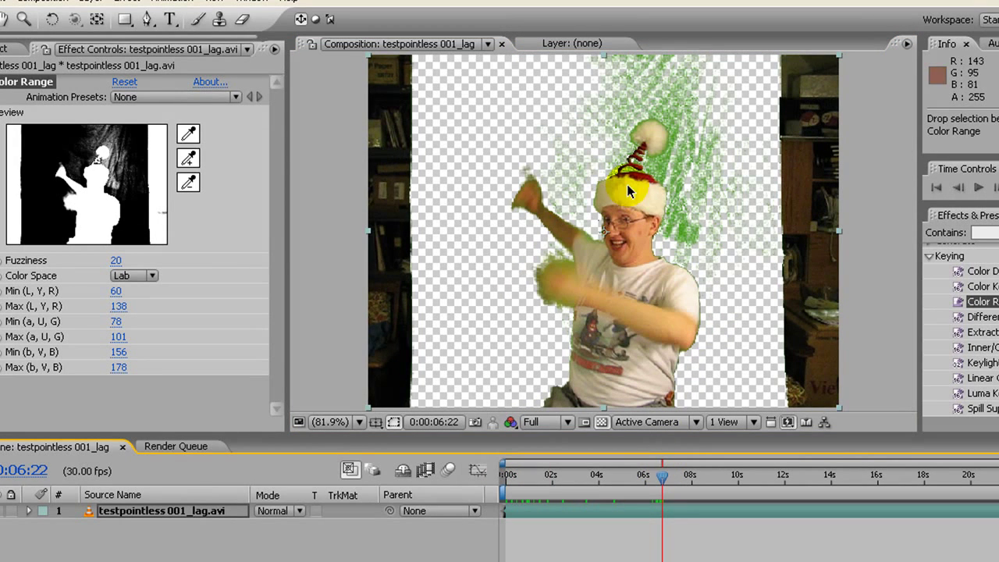
click(199, 162)
click(682, 104)
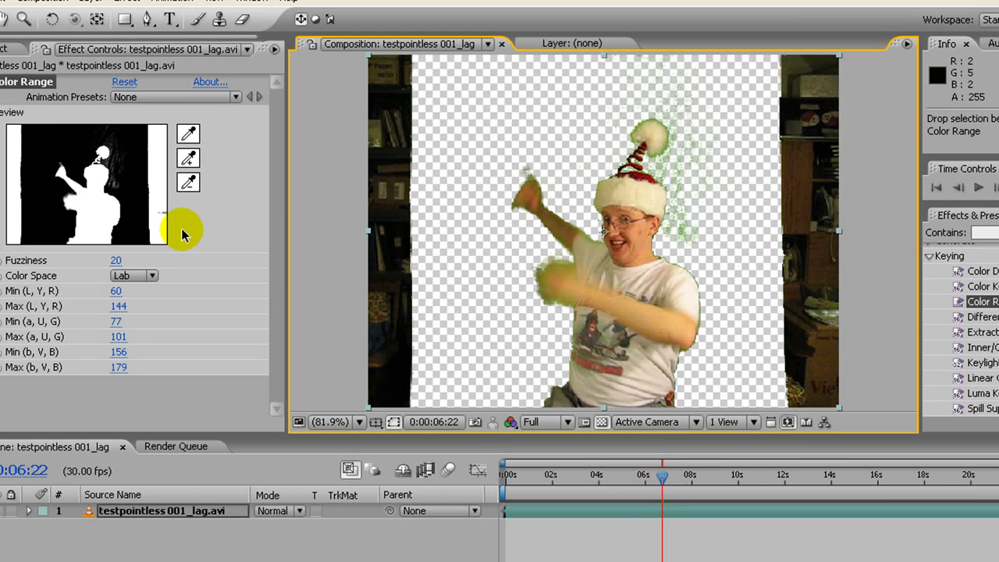
click(197, 160)
click(676, 172)
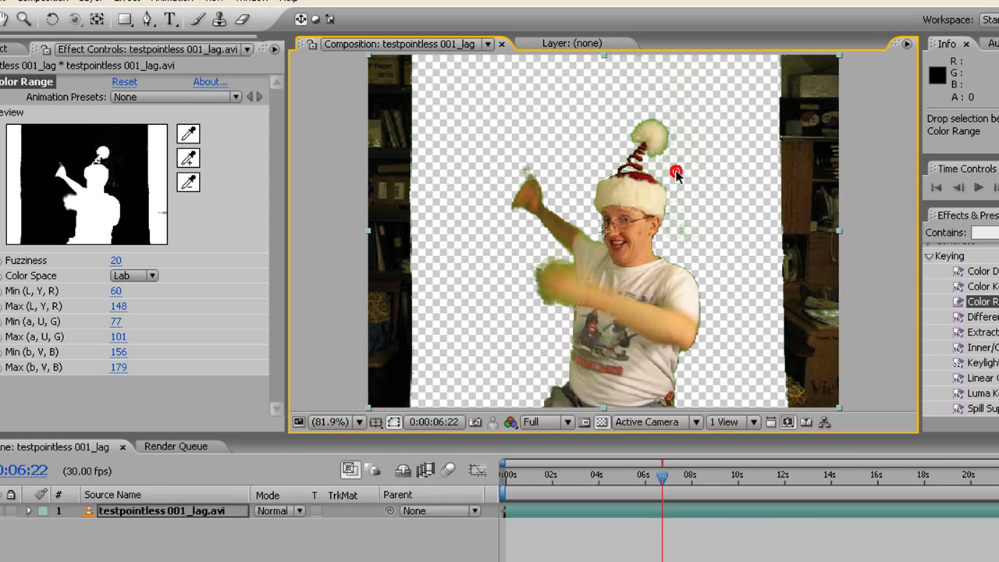
At about 9 seconds, key out the last hat spill (L 60–154, a 75–101, b 156–182) and check later frames
drag(663, 474, 730, 483)
click(188, 160)
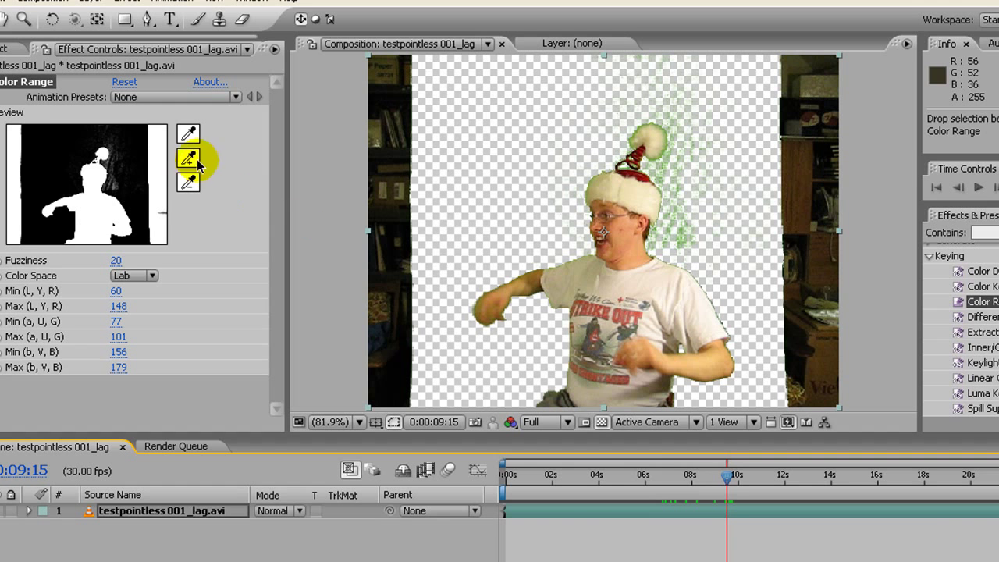
click(669, 163)
click(734, 479)
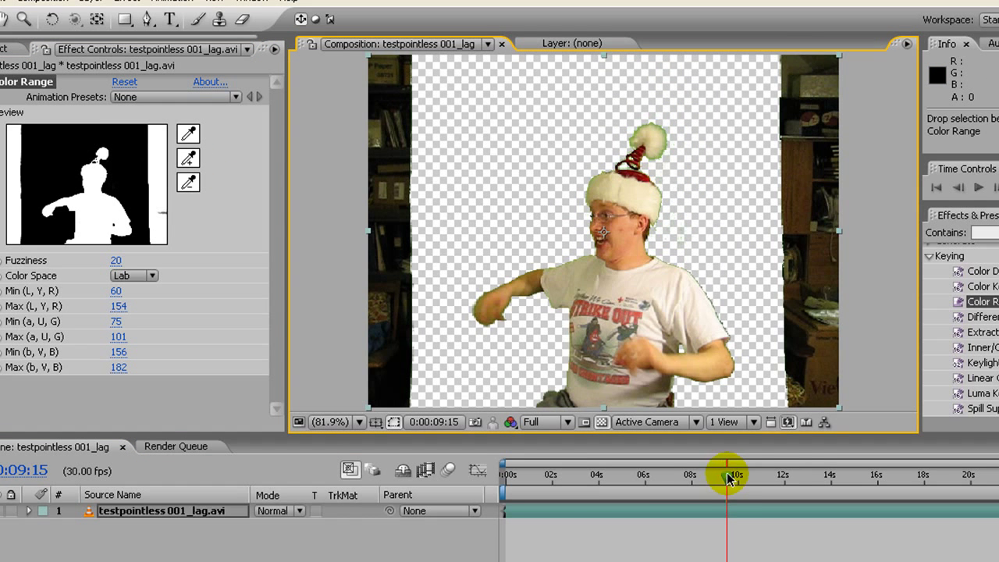
drag(730, 478, 998, 476)
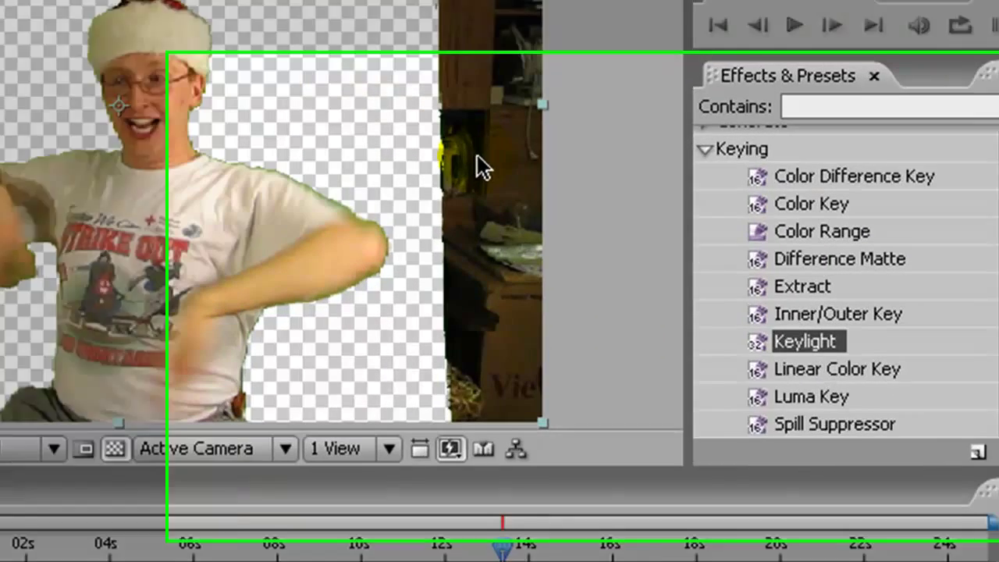
Place the Keylight keyer in Effect Controls beneath Color Range, at its default settings
click(810, 344)
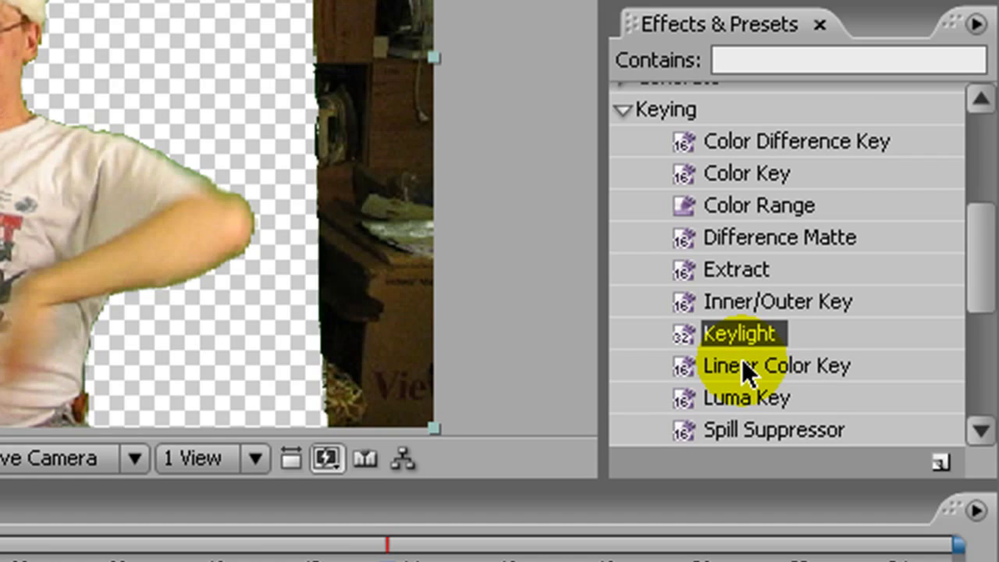
drag(742, 334, 0, 21)
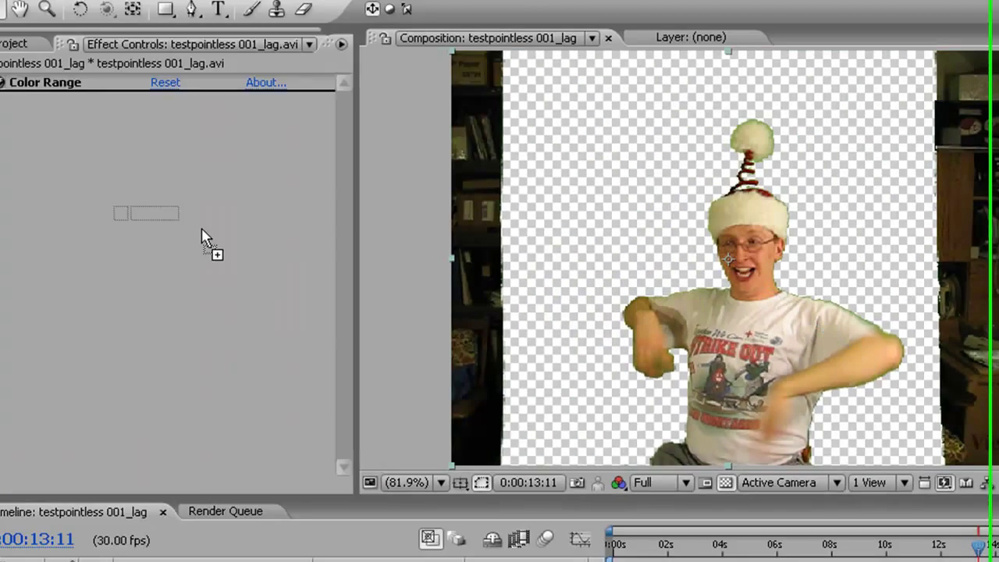
drag(202, 234, 55, 186)
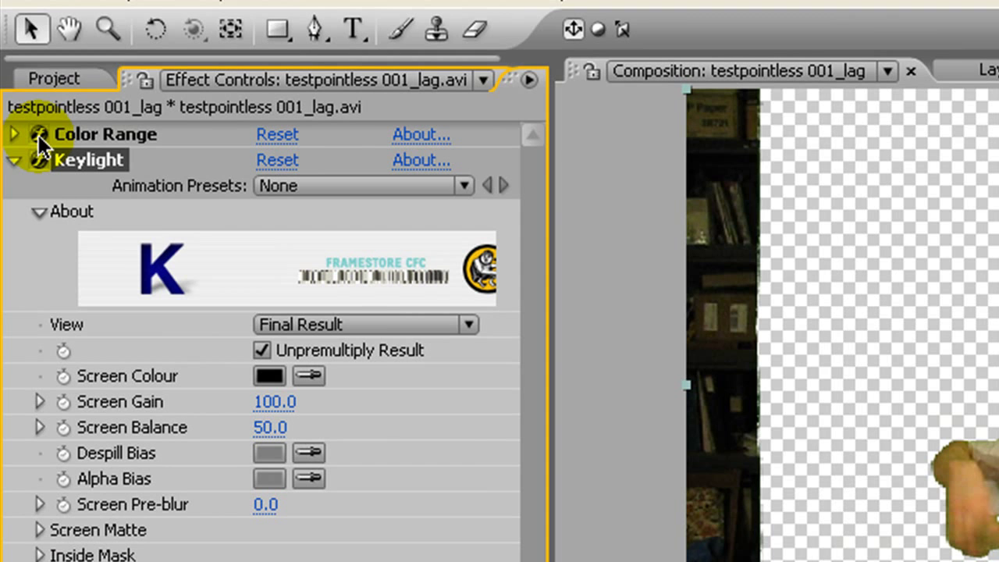
Disable Color Range and set Keylight's Screen Colour to the sampled backdrop green
click(37, 137)
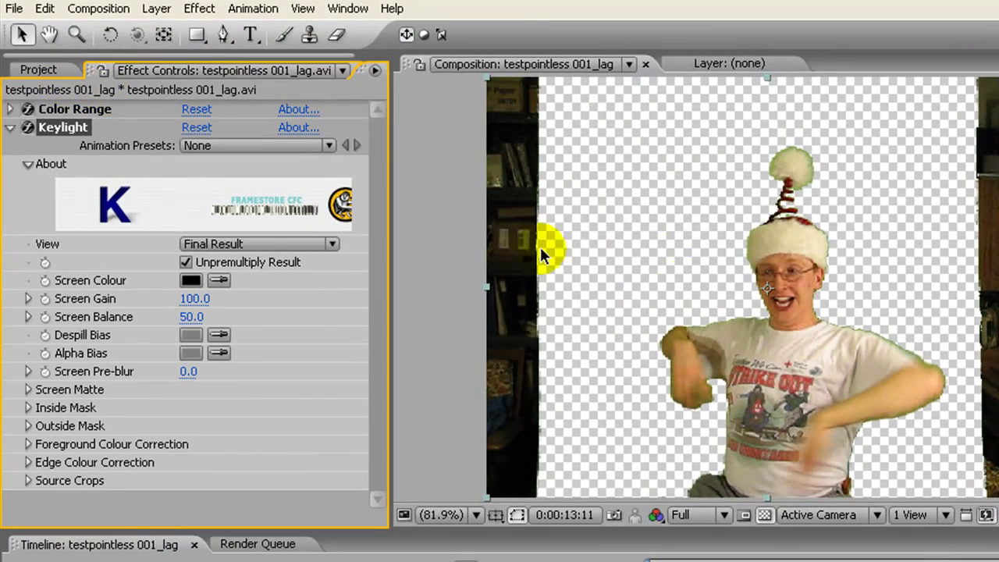
click(27, 109)
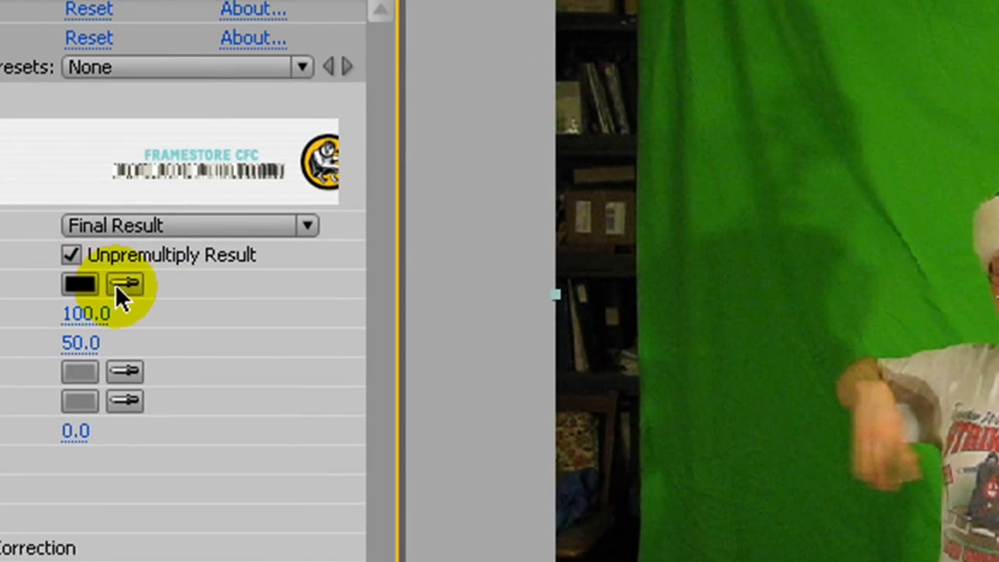
click(136, 284)
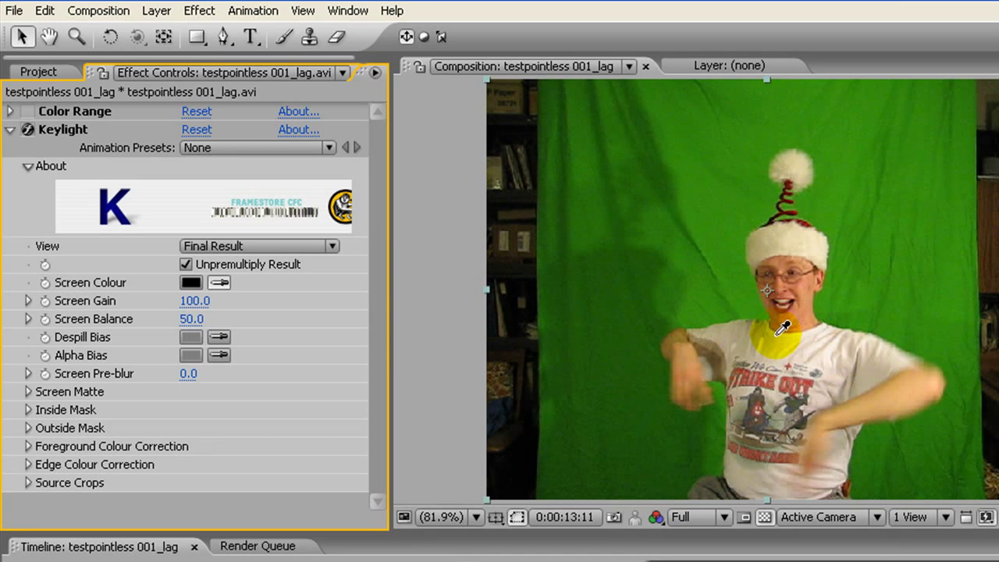
click(712, 224)
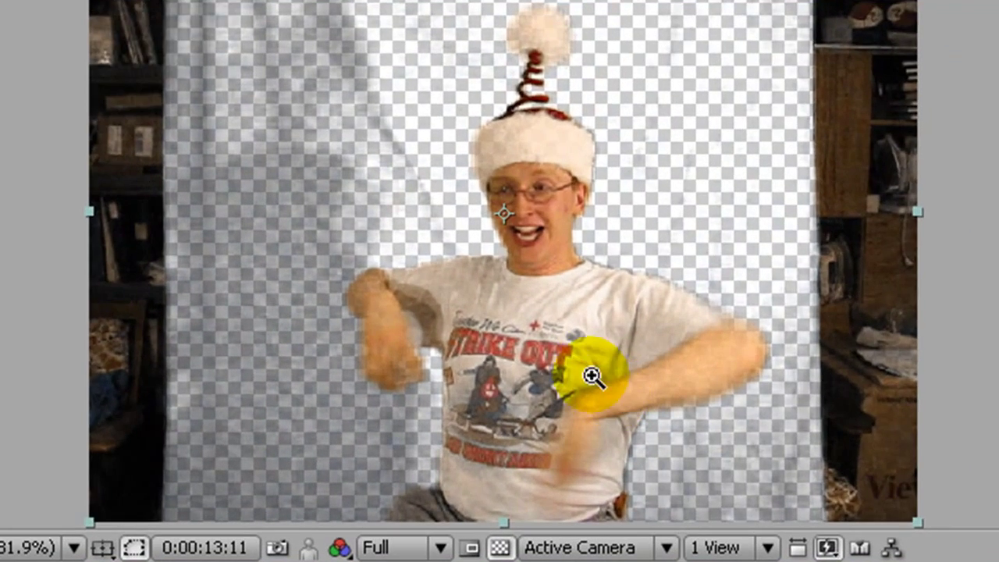
Re-enable Color Range alongside Keylight so the backdrop's lingering grey shadows key out
key(z)
click(835, 389)
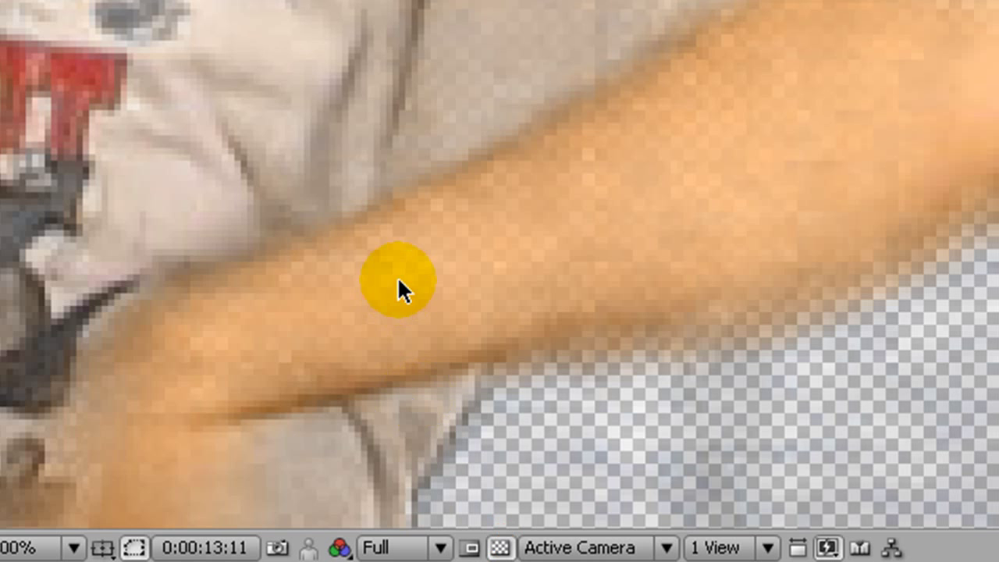
click(367, 227)
click(283, 81)
drag(426, 101, 454, 264)
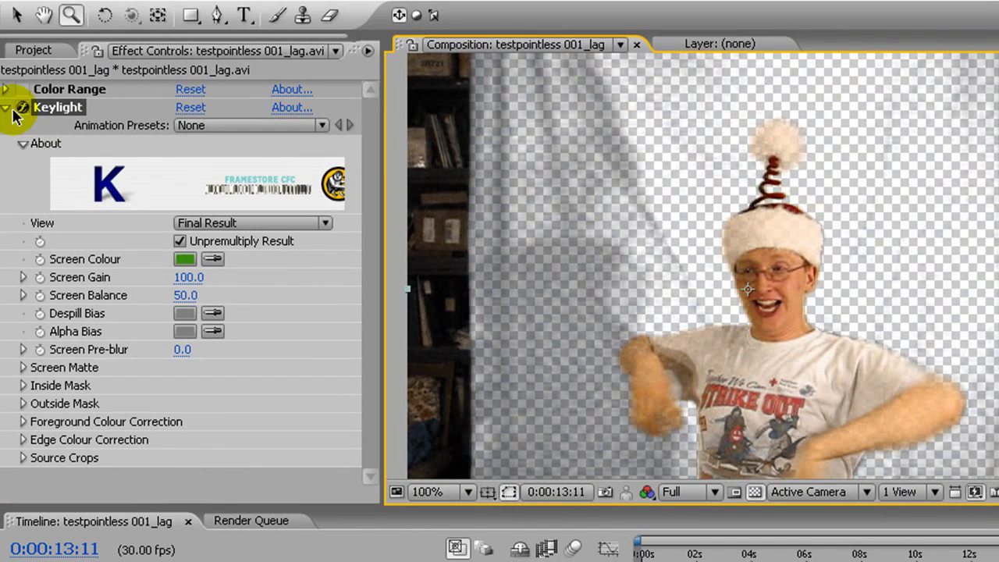
click(24, 89)
Inspect the shirt and arm key edges at 400% zoom, then return the view to 100%
key(v)
drag(781, 207, 767, 160)
key(h)
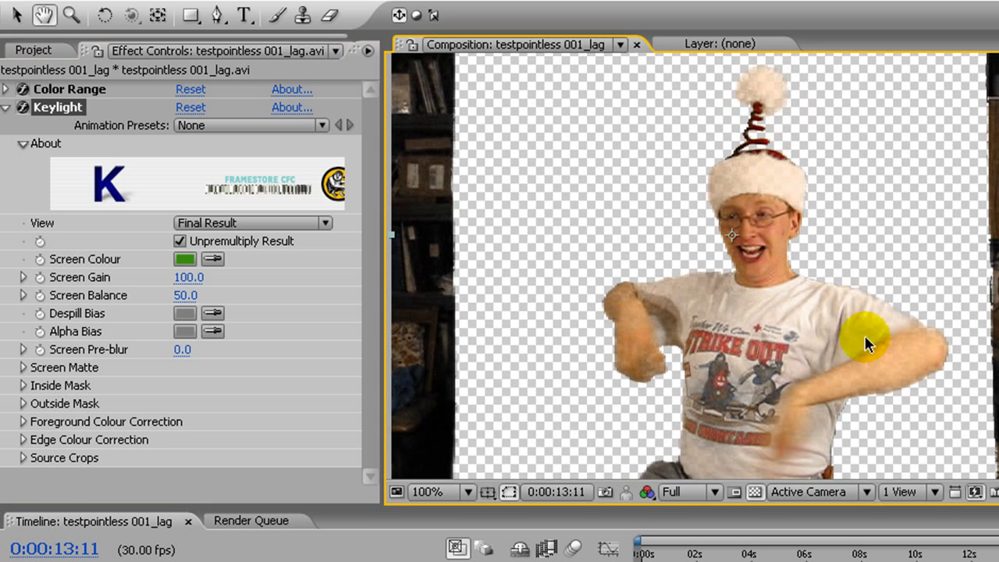
click(817, 336)
click(802, 271)
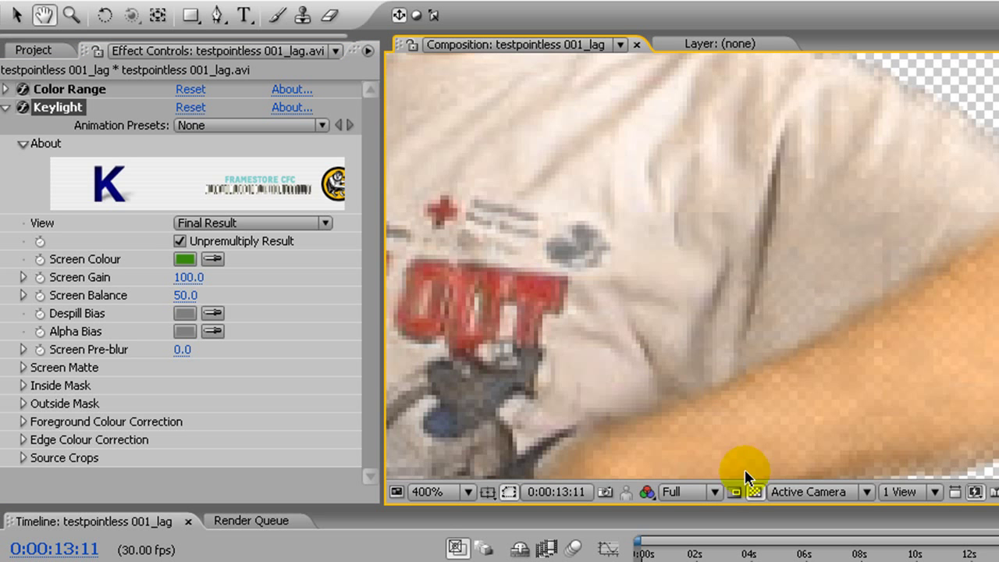
click(758, 493)
click(758, 492)
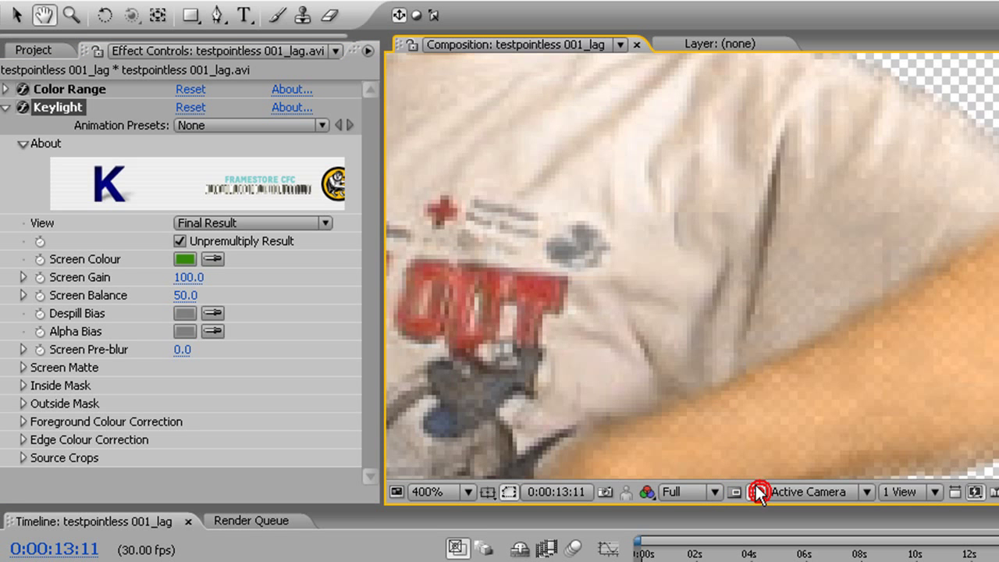
alt+click(723, 291)
alt+click(668, 189)
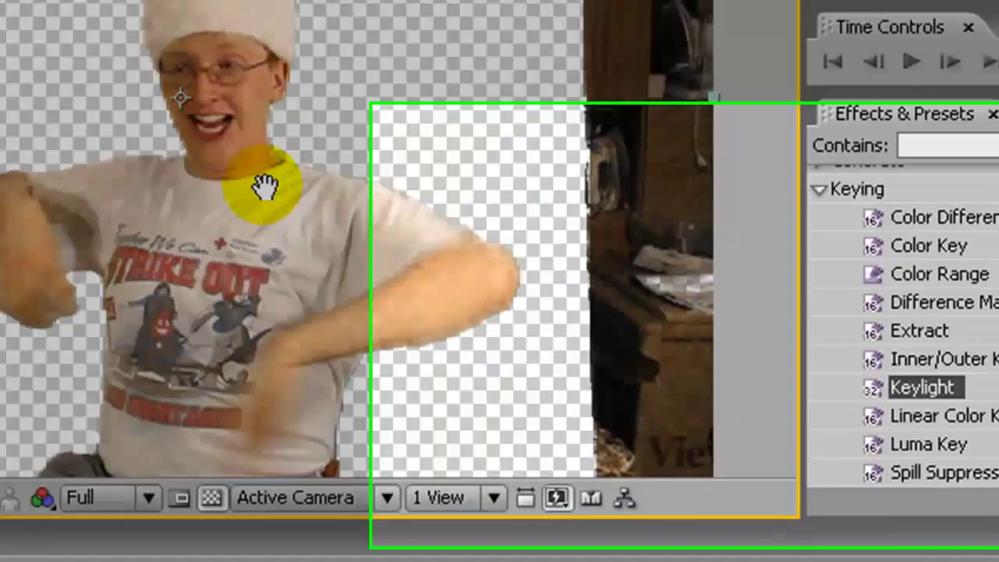
Apply a Simple Choker effect from the Matte category to the keyed footage layer
click(817, 190)
drag(980, 359, 944, 324)
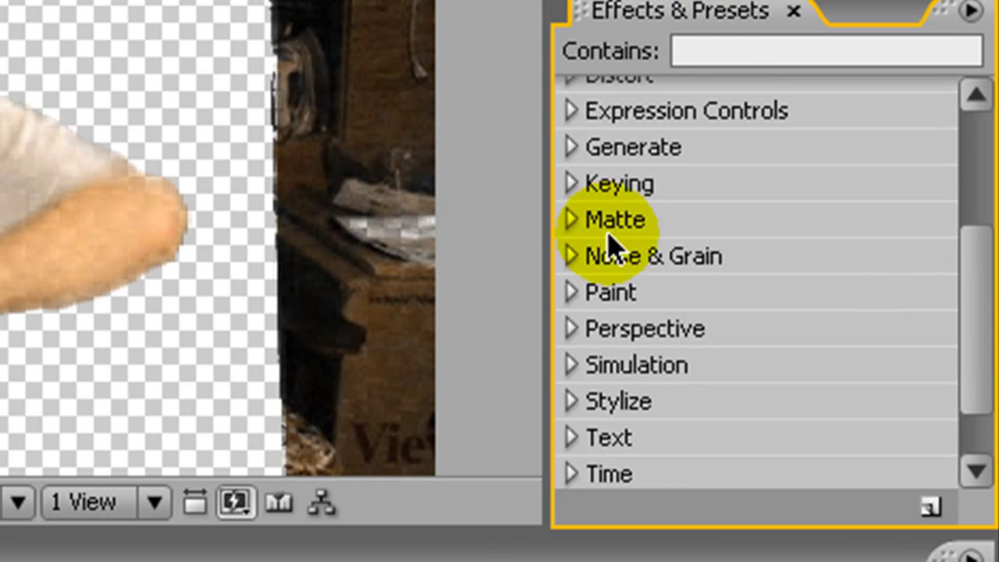
click(572, 221)
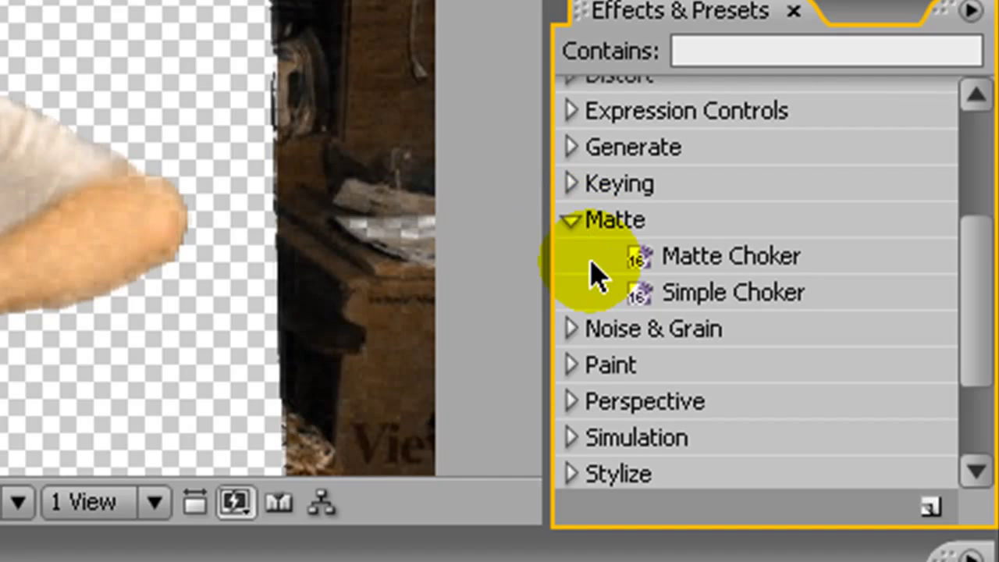
click(691, 294)
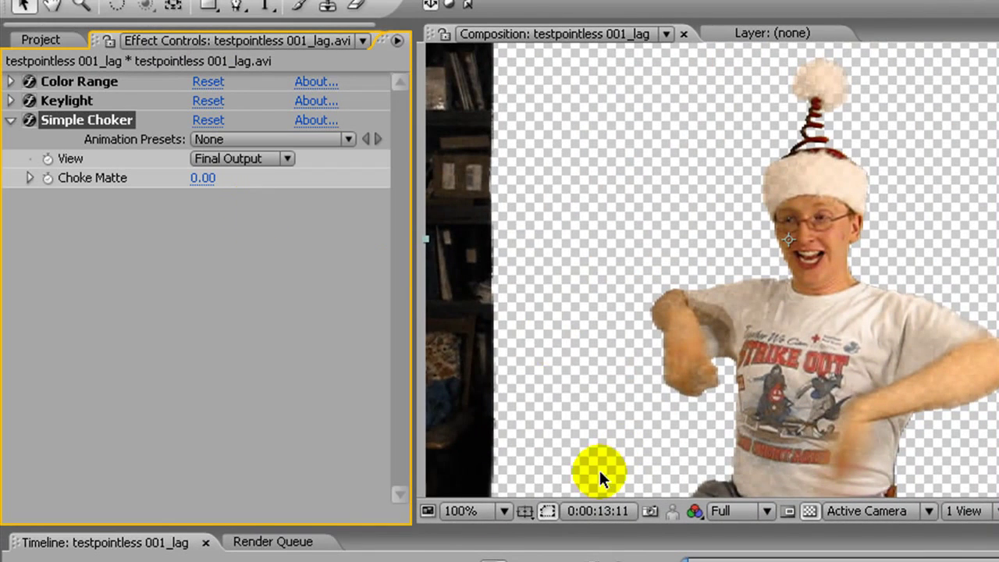
Set the viewer magnification to Fit and add a second Simple Choker below the first
click(364, 509)
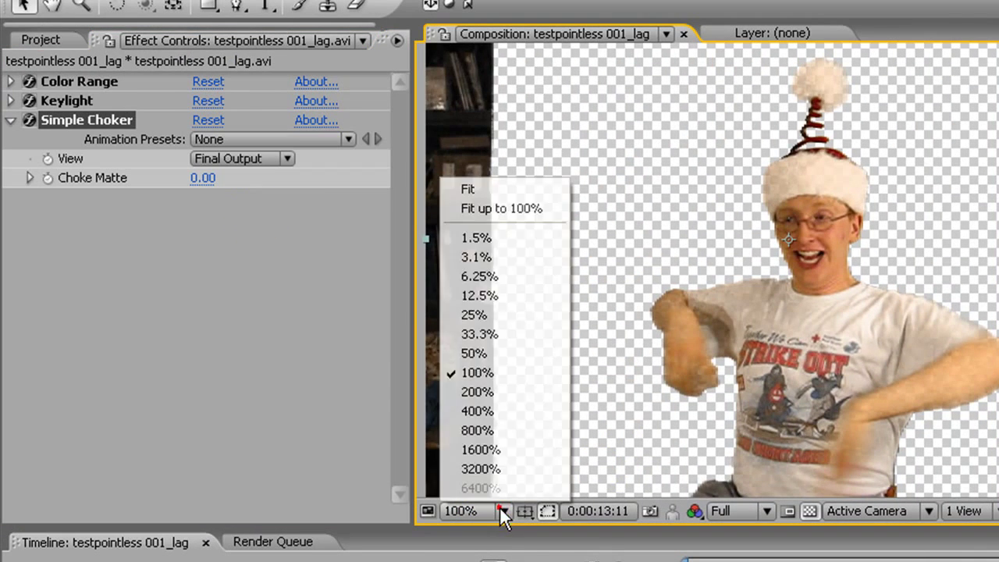
click(473, 191)
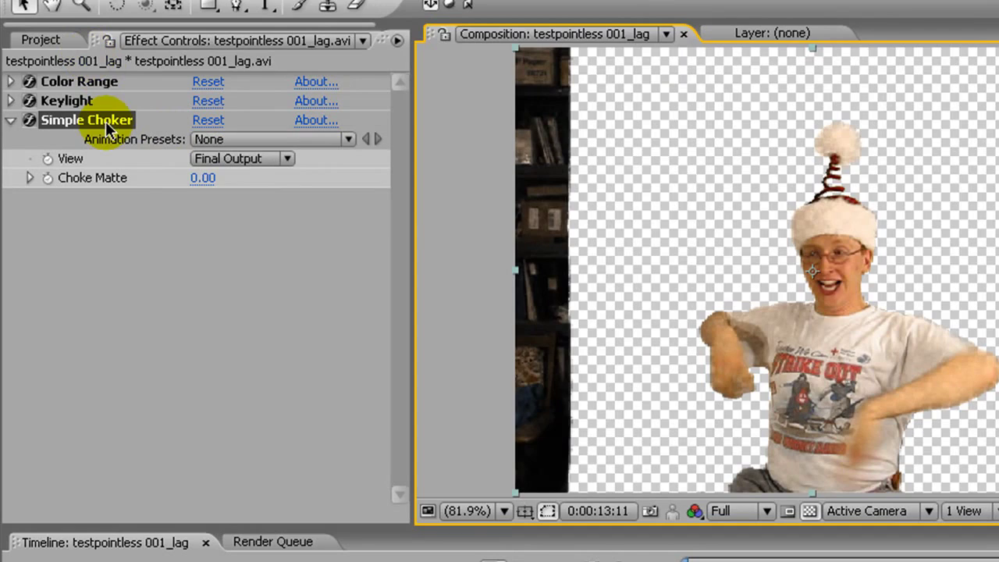
click(92, 82)
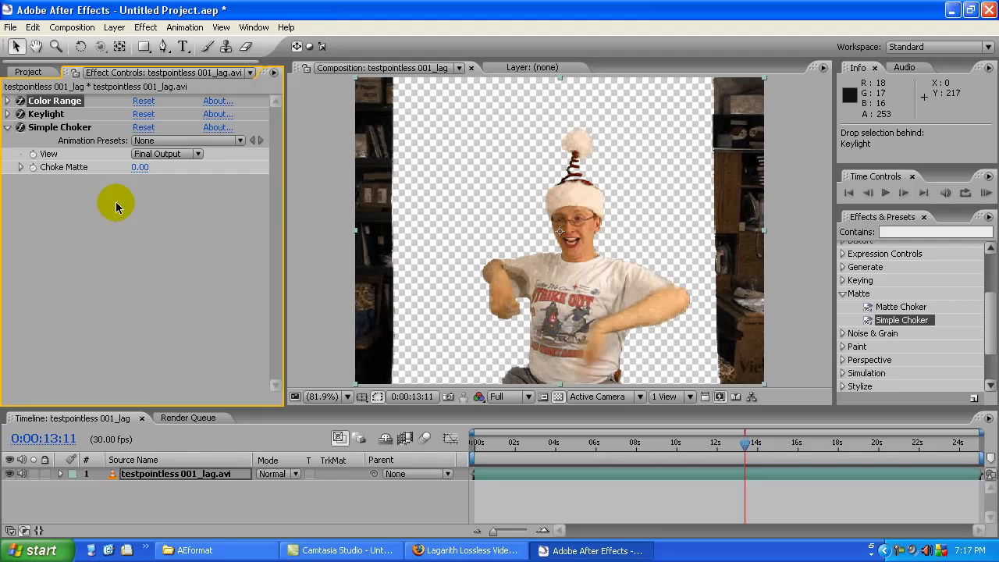
drag(901, 317, 102, 232)
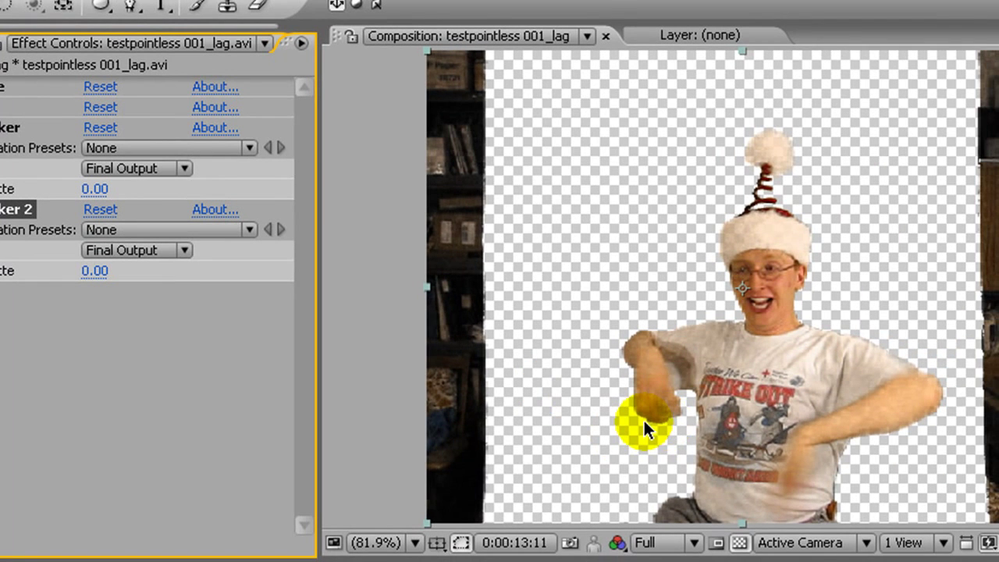
Zoom the composition viewer to 200% and pan to bring the actor's face in
key(z)
click(758, 409)
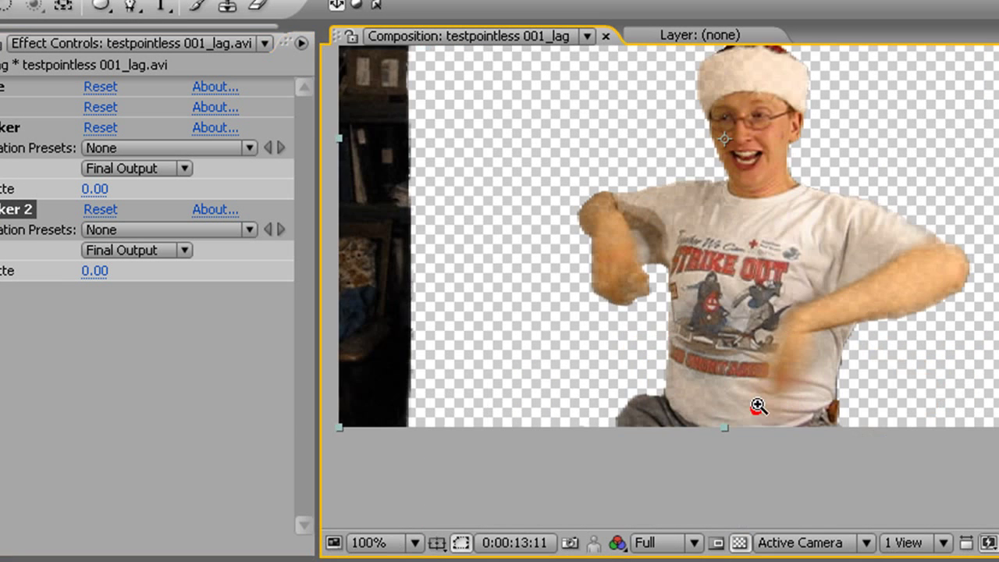
click(765, 291)
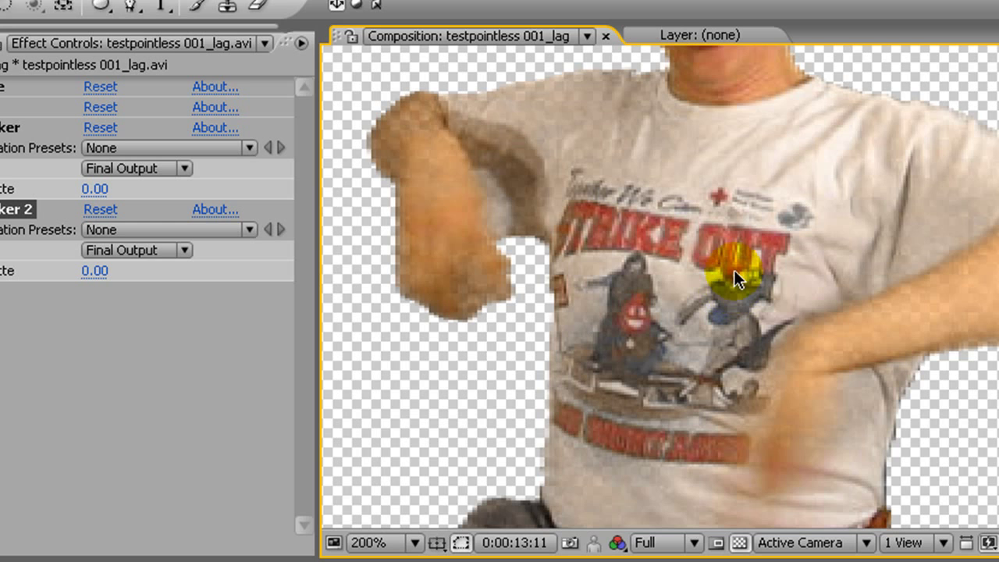
drag(702, 214, 731, 296)
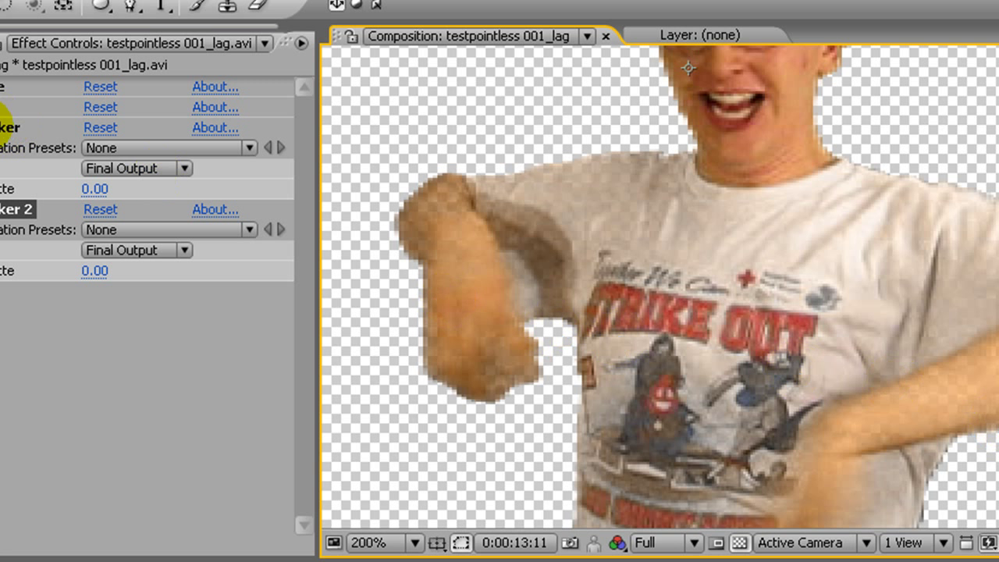
Scrub the first Simple Choker's Choke Matte to -1.00, checking edges against black
click(11, 127)
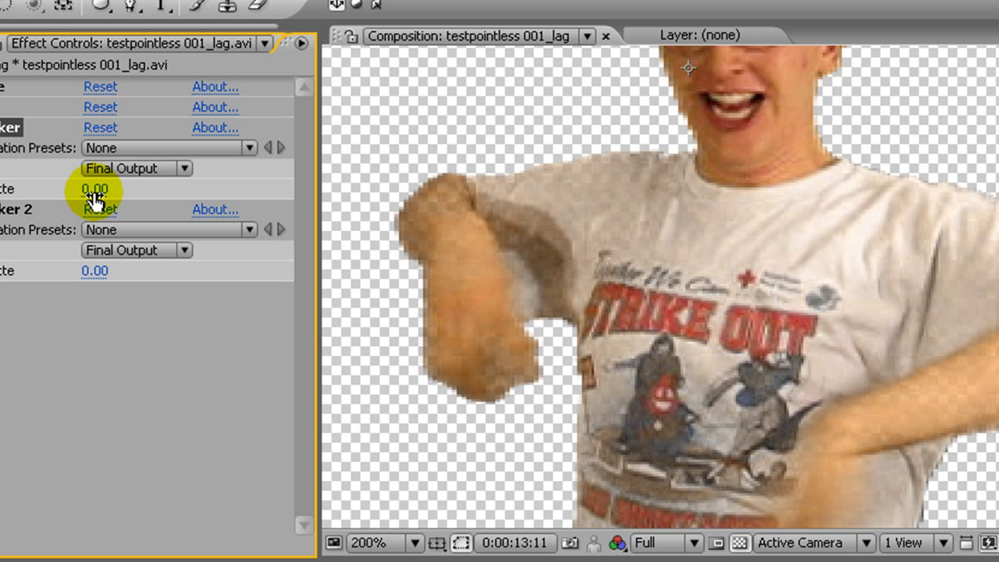
drag(93, 191, 148, 189)
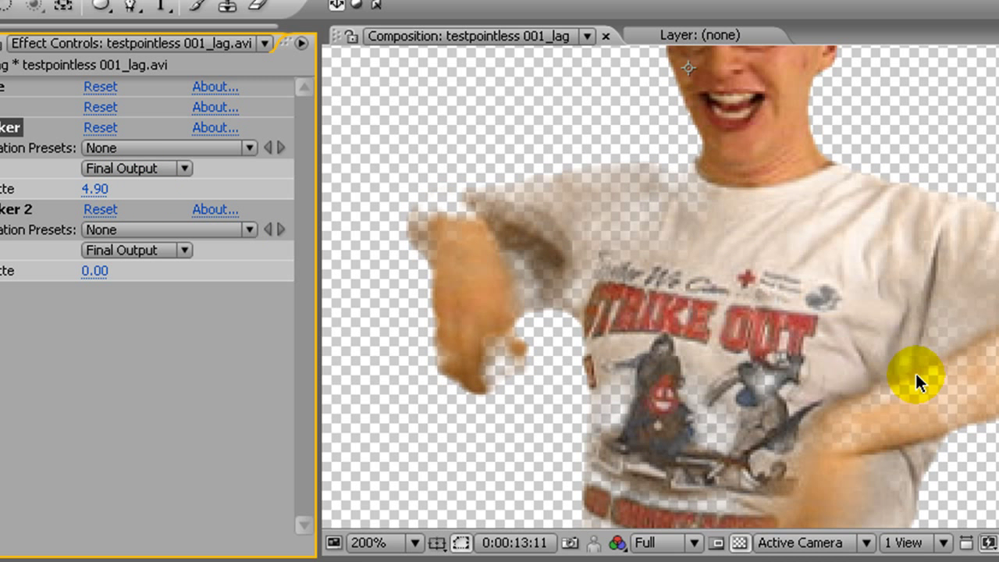
drag(109, 189, 31, 190)
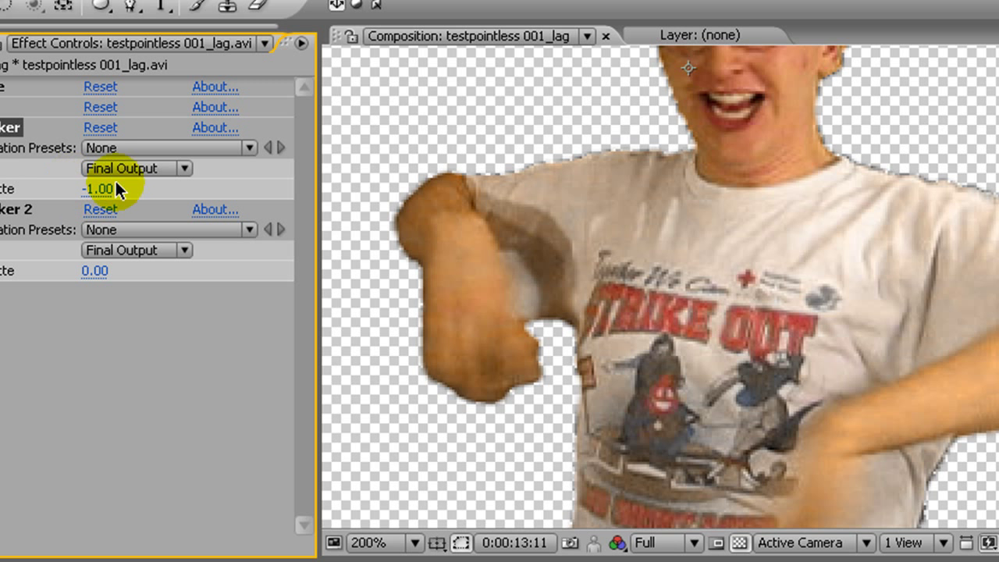
click(739, 543)
Restore the transparency checkerboard and raise Simple Choker 2's Choke Matte to 1.10
click(740, 543)
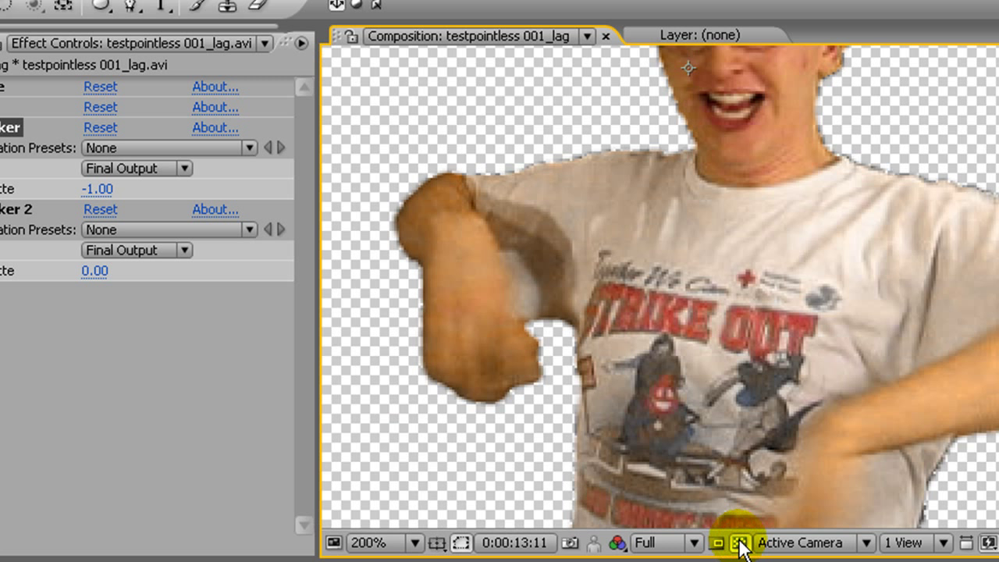
drag(911, 250, 797, 380)
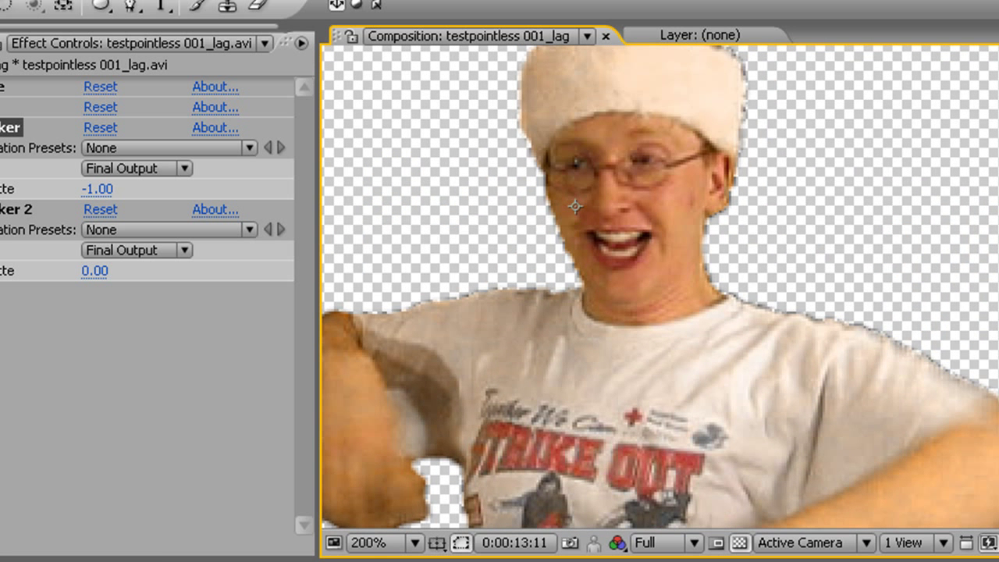
drag(629, 452, 763, 427)
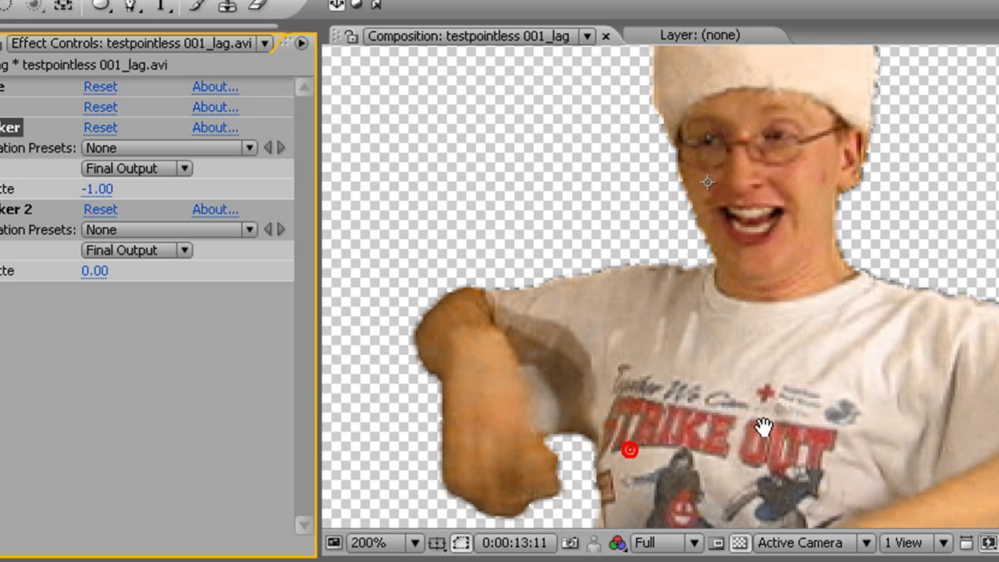
click(94, 275)
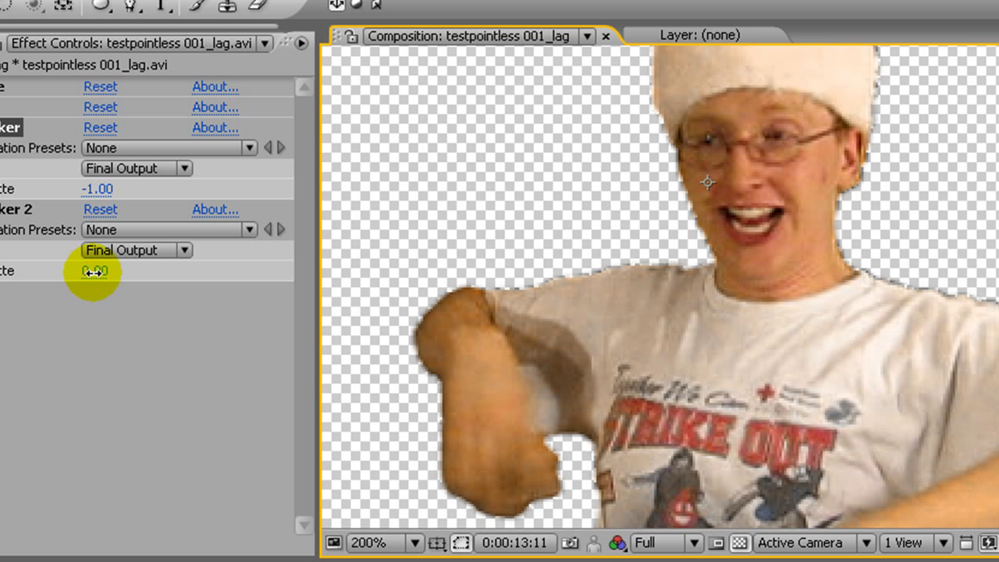
drag(93, 272, 104, 274)
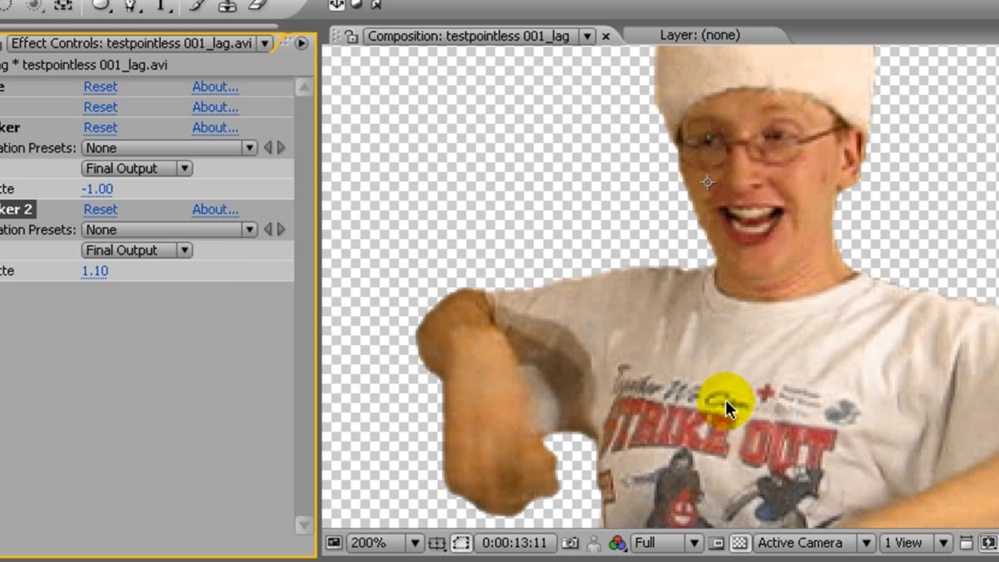
key(space)
drag(848, 388, 830, 375)
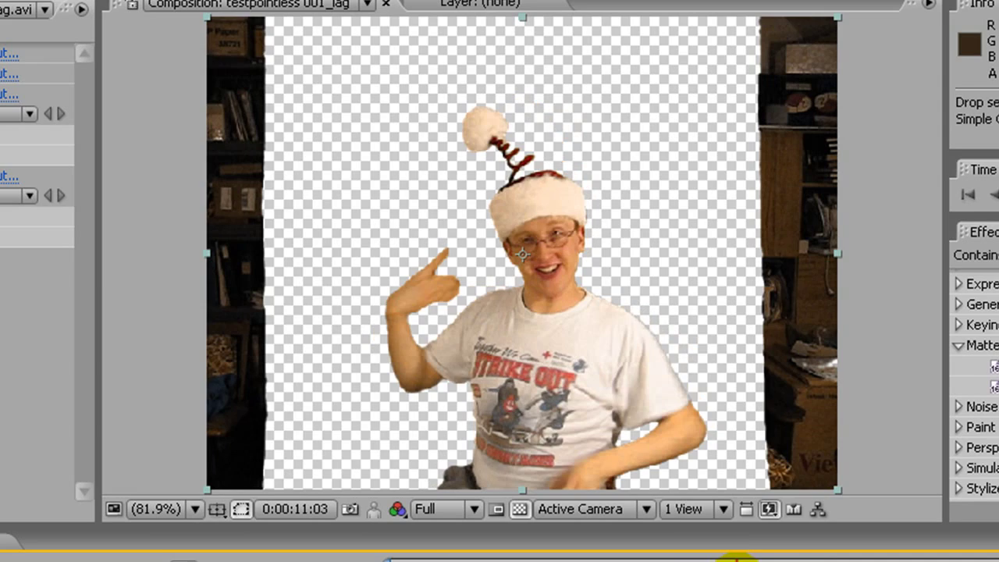
key(z)
click(676, 319)
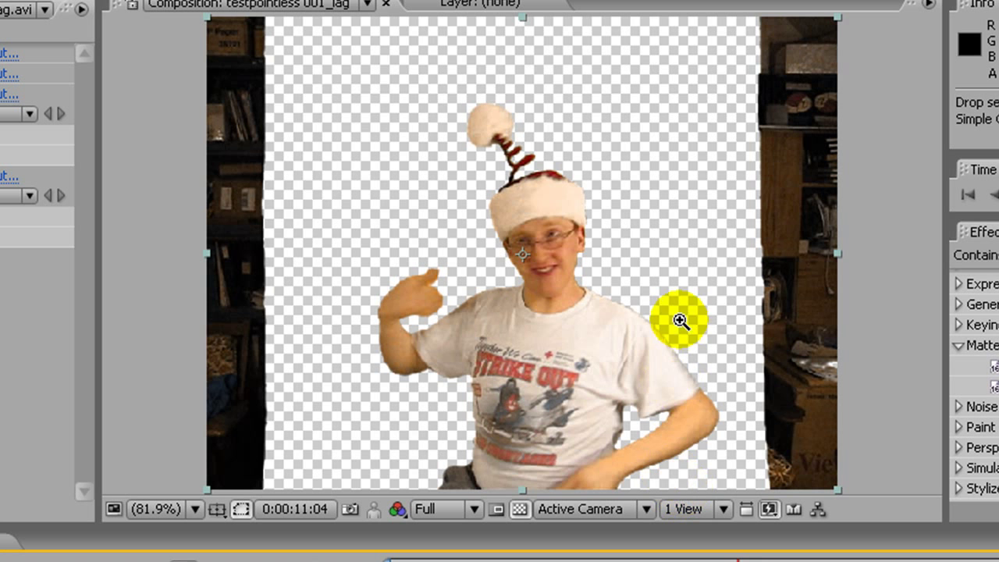
click(371, 212)
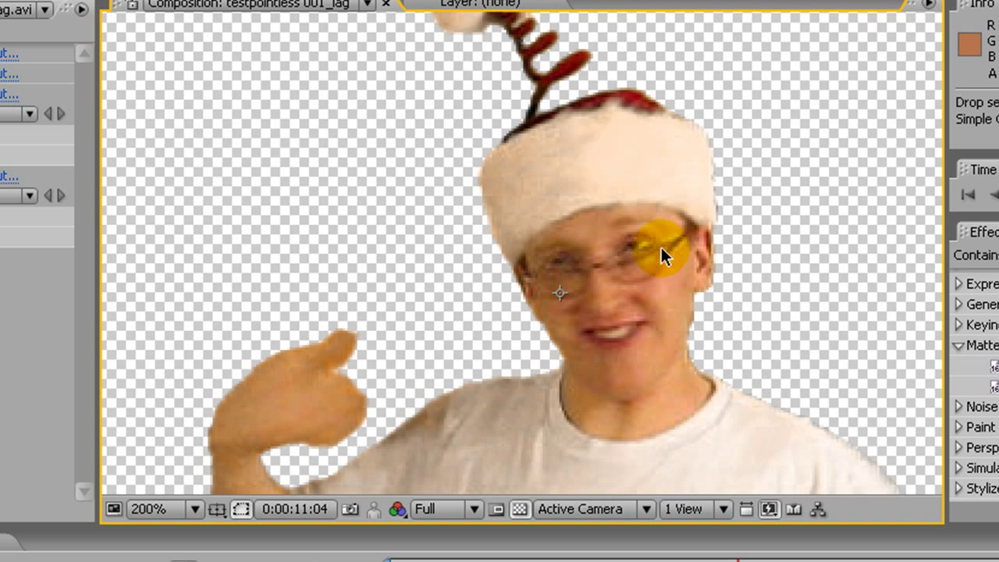
drag(654, 239, 652, 171)
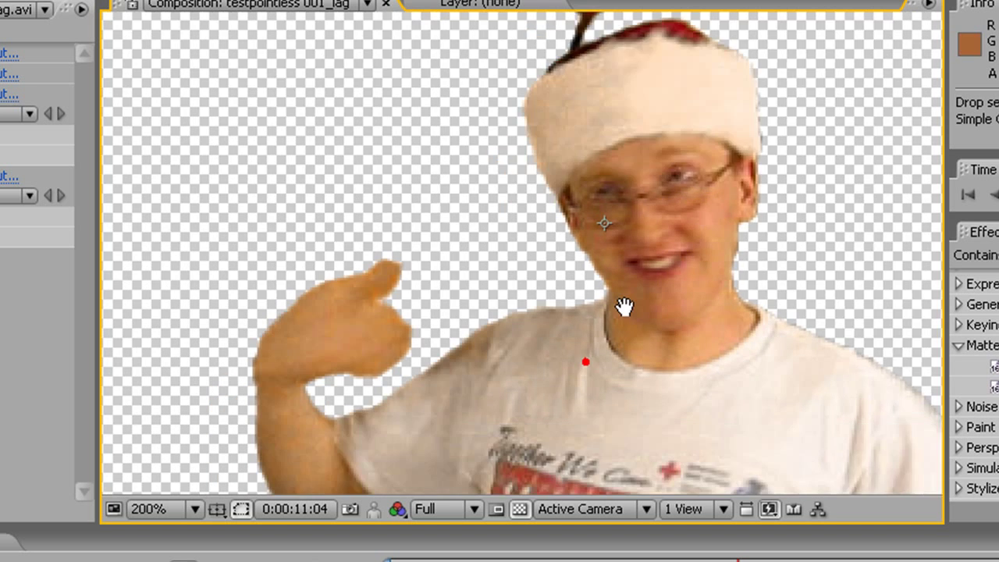
drag(624, 305, 677, 67)
drag(646, 201, 491, 208)
alt+click(593, 301)
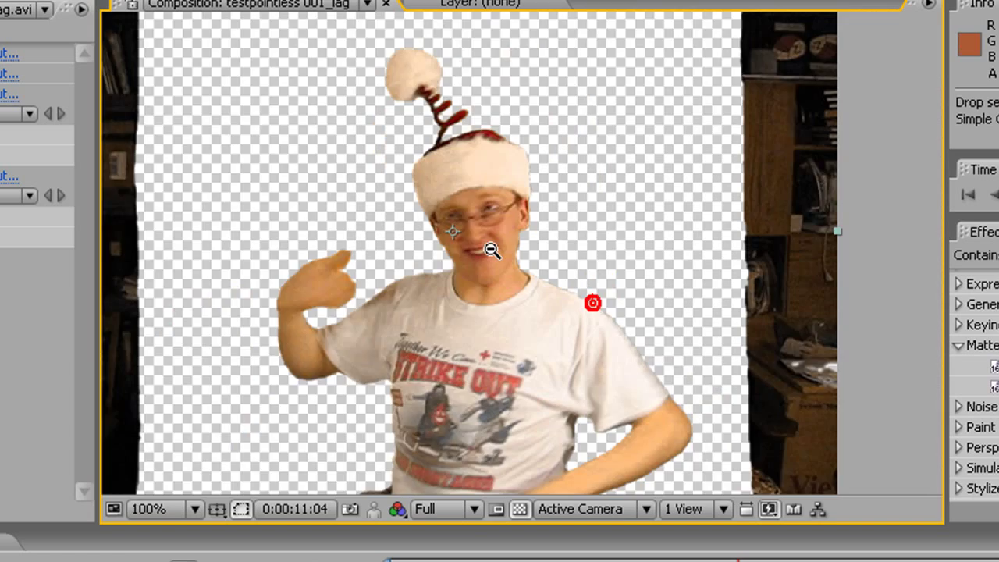
alt+click(490, 248)
click(198, 509)
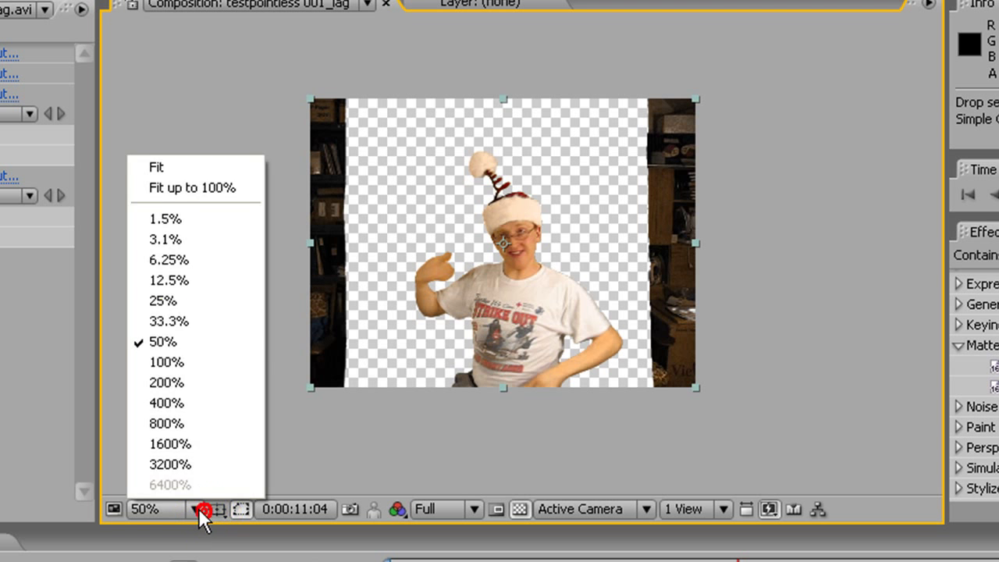
click(178, 162)
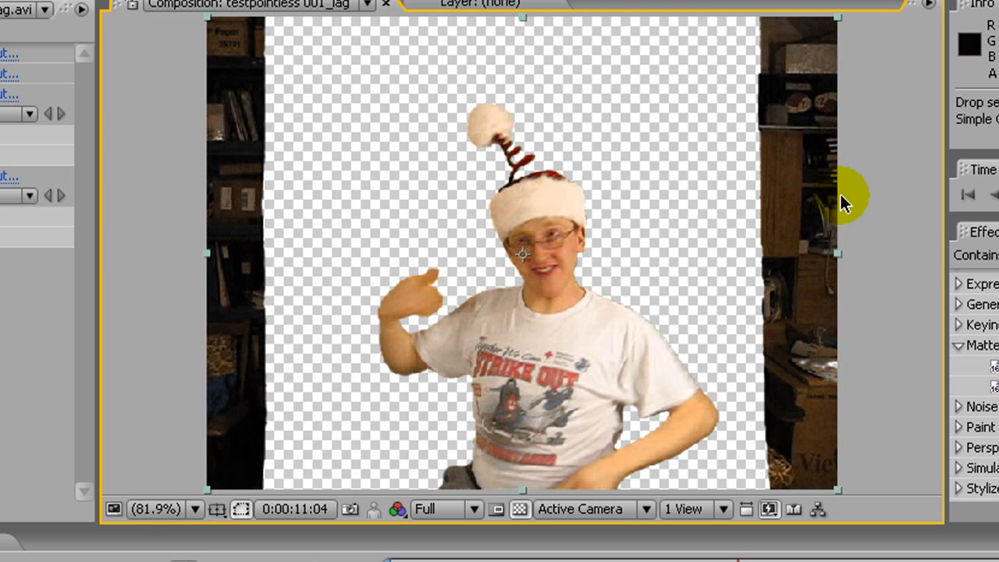
drag(738, 561, 848, 559)
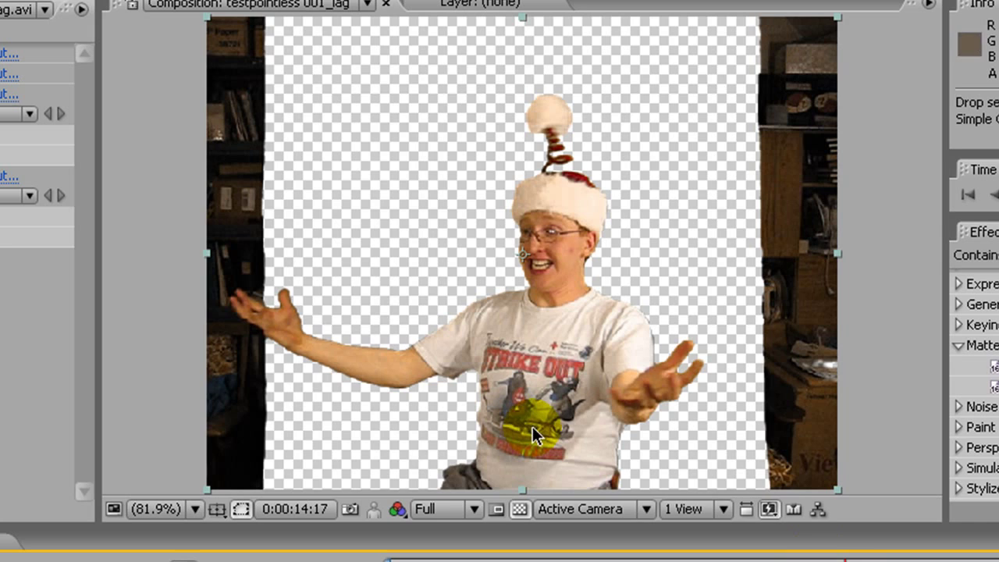